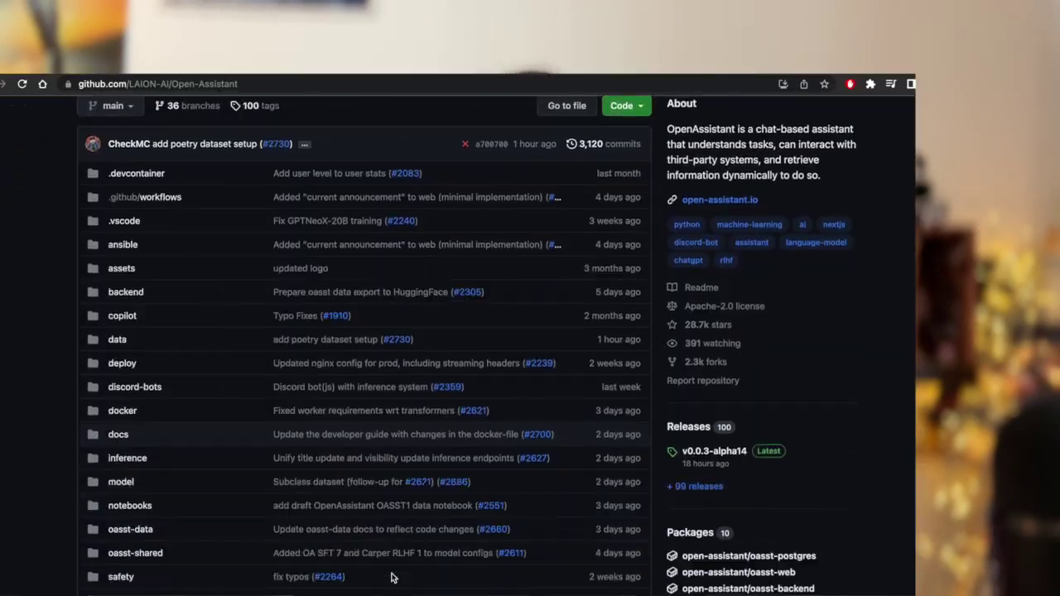
Scroll the LAION-AI/Open-Assistant README down to its Table of Contents and project description.
scroll(392, 573, down, 10)
scroll(392, 573, down, 4)
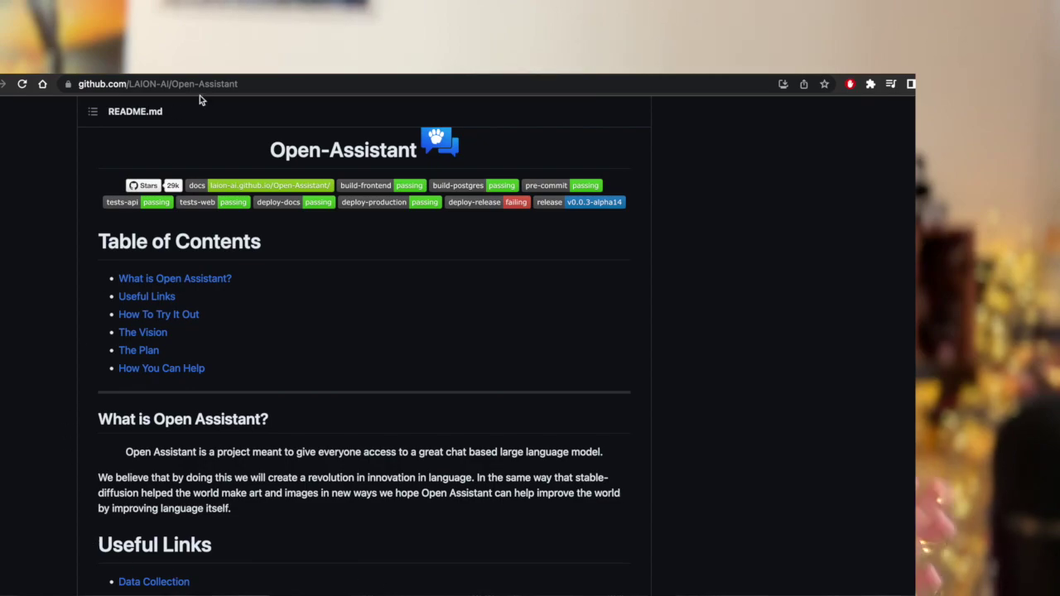
Show the docs Introduction page and select its first paragraph describing Open Assistant.
click(225, 74)
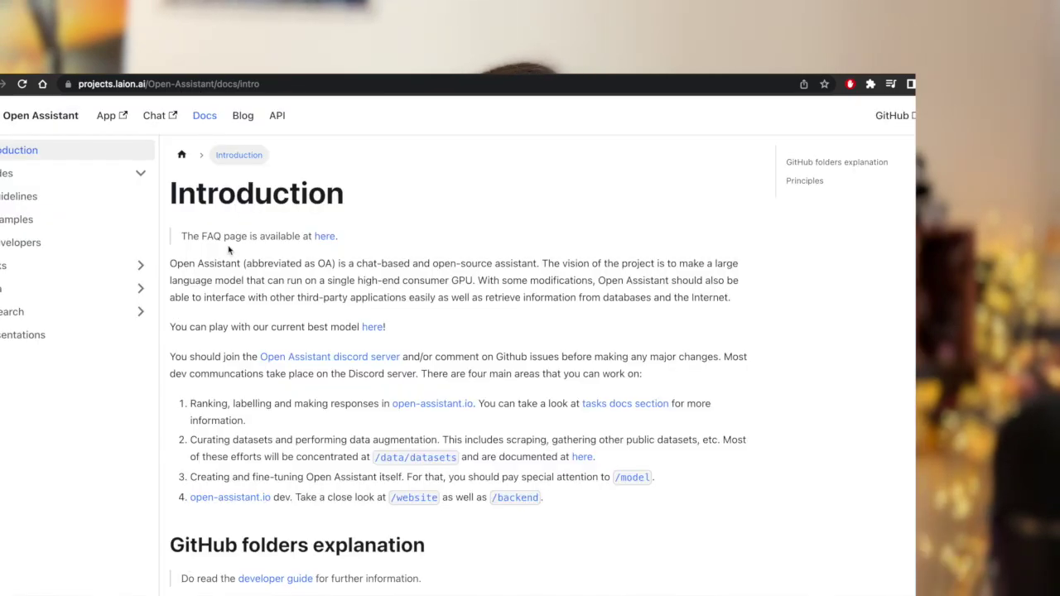
drag(170, 265, 164, 329)
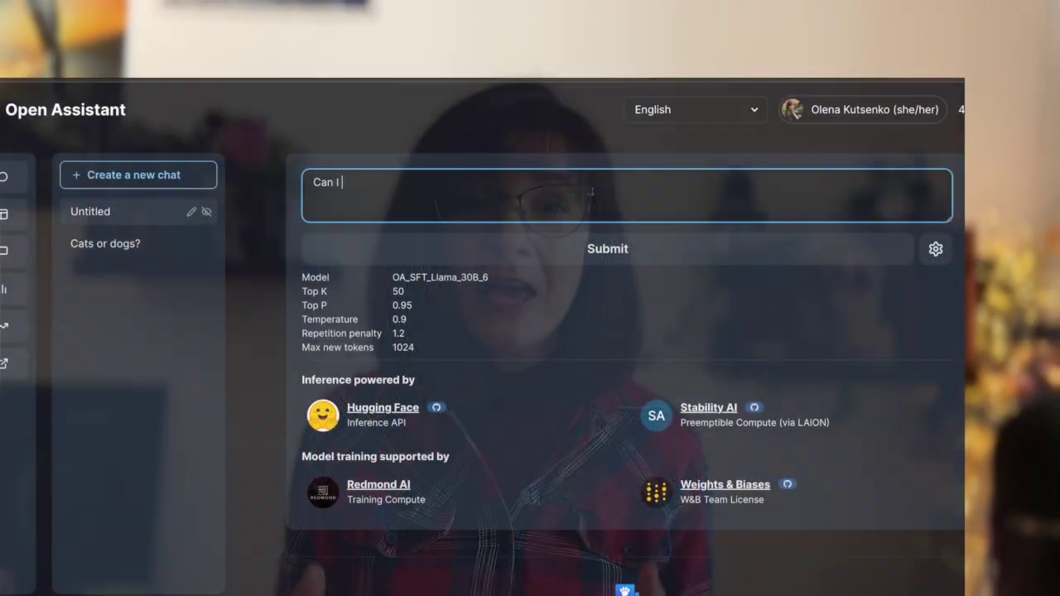
Complete and send the question ending 'put pineapple on the pizza?'.
text(put pineapple on the pizza?)
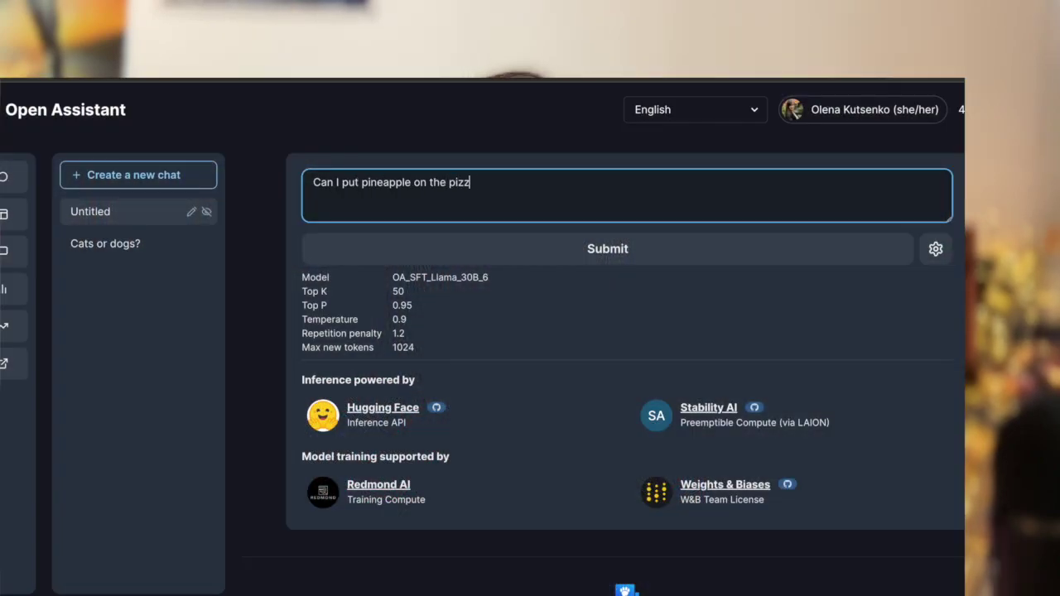
key(Return)
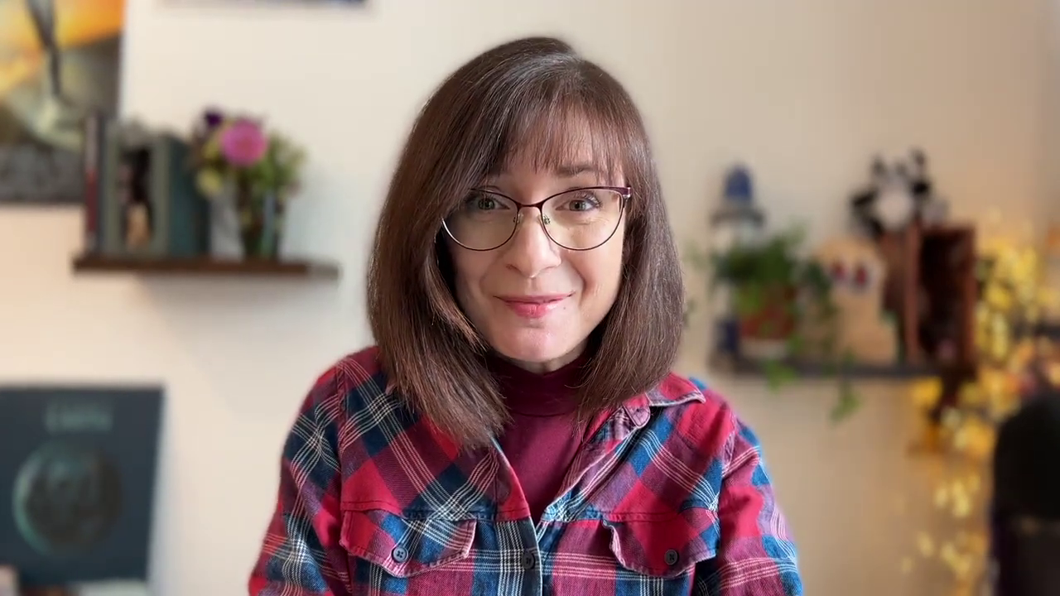
Send the prompt 'Who's your favourite character from Harry Potter?'.
text(Who's your )
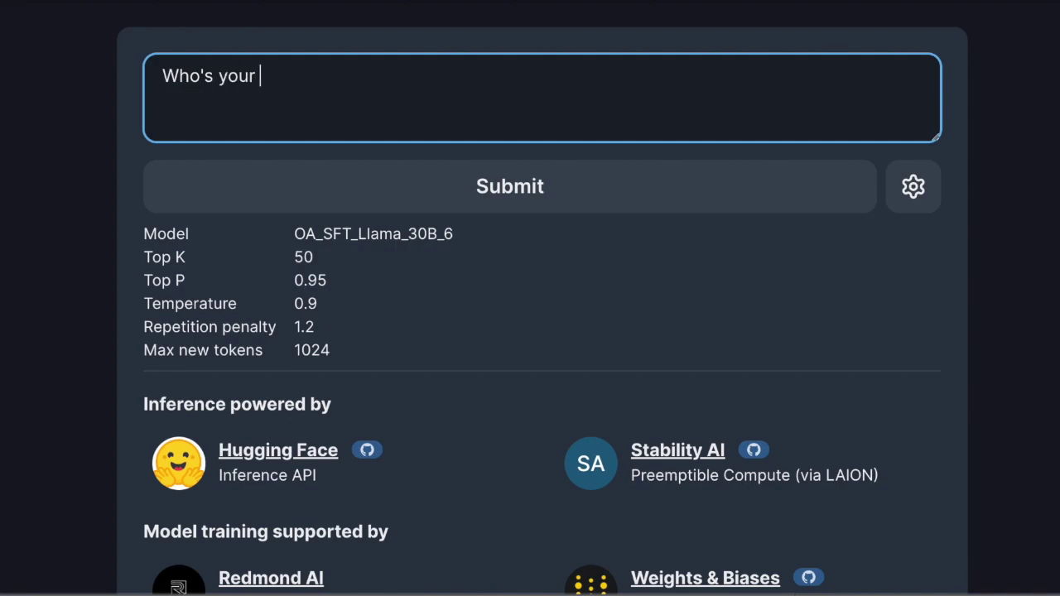
text(favourite char)
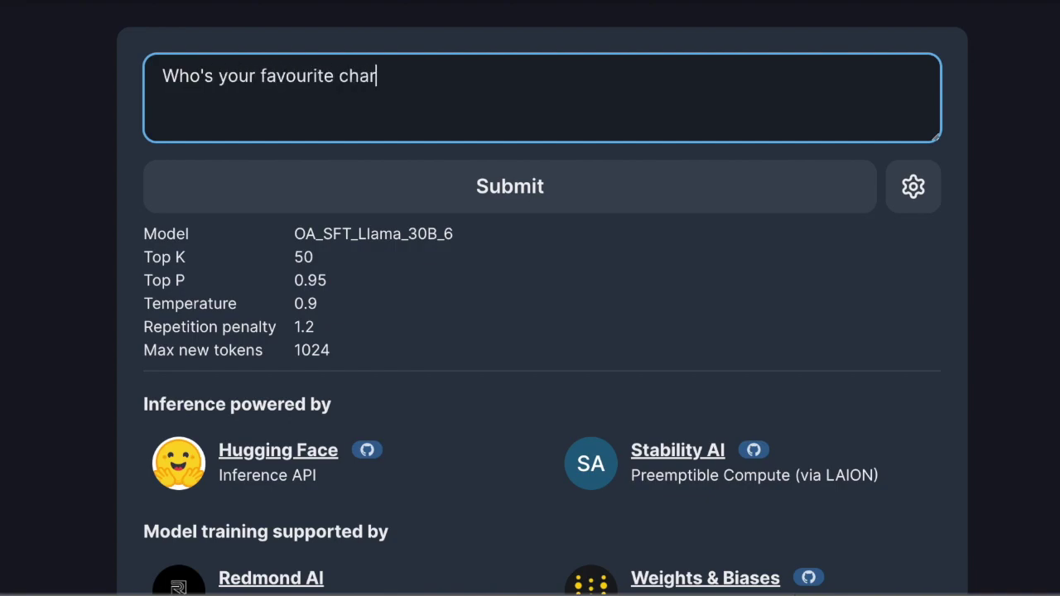
text(acter from Harry Potter?)
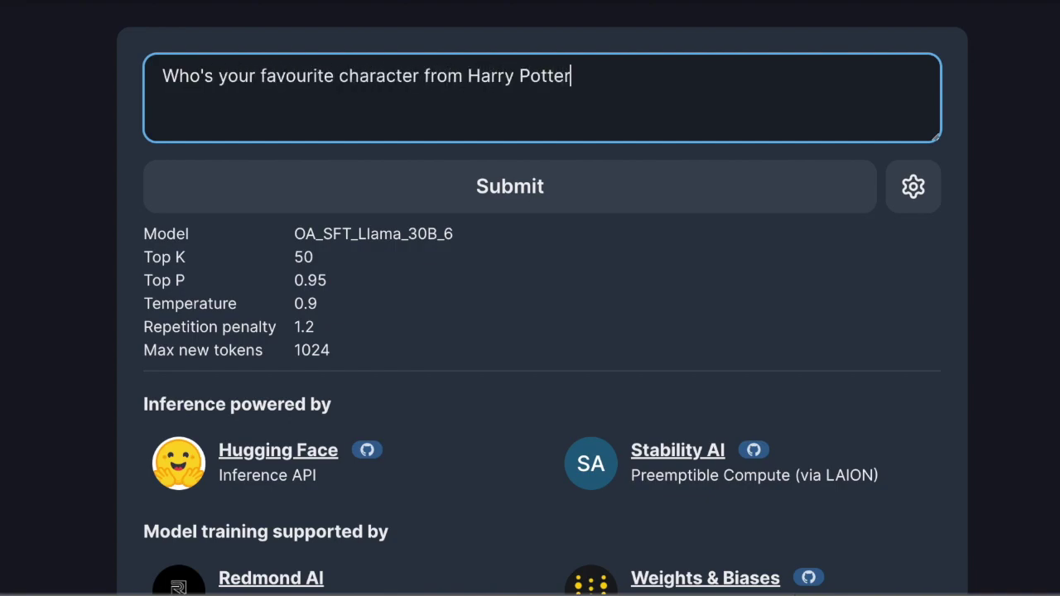
key(Return)
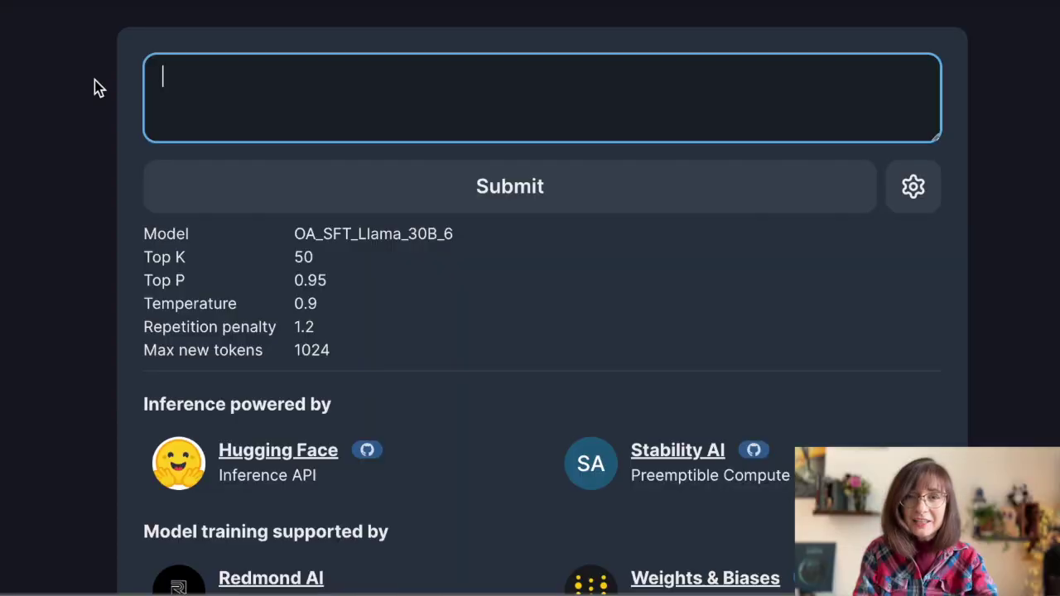
Submit a request for a good and catchy title for a YouTube video about Open Assistant.
text(I'm making )
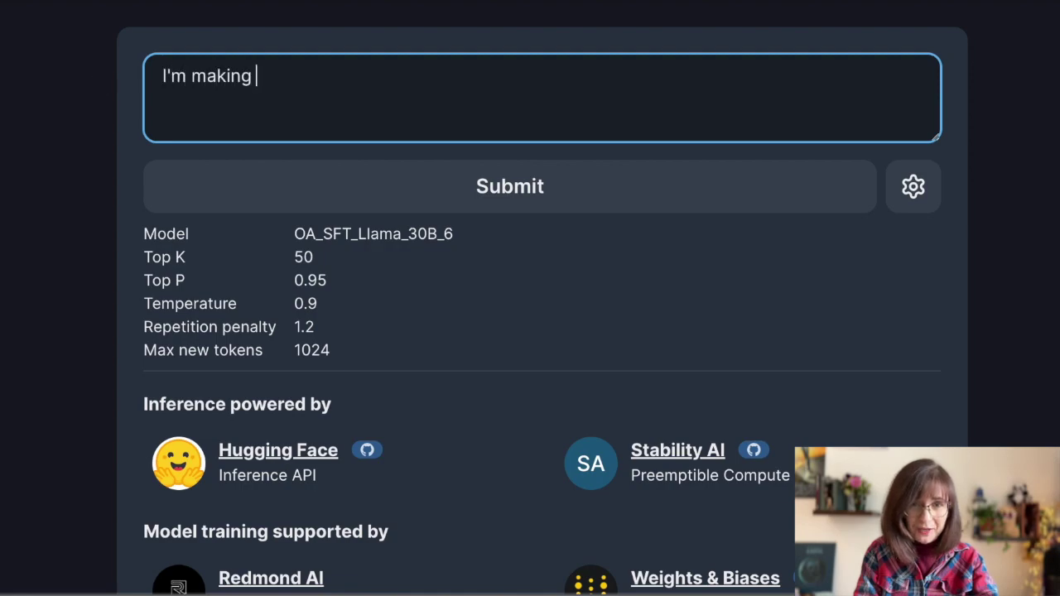
text(a youtube video ab)
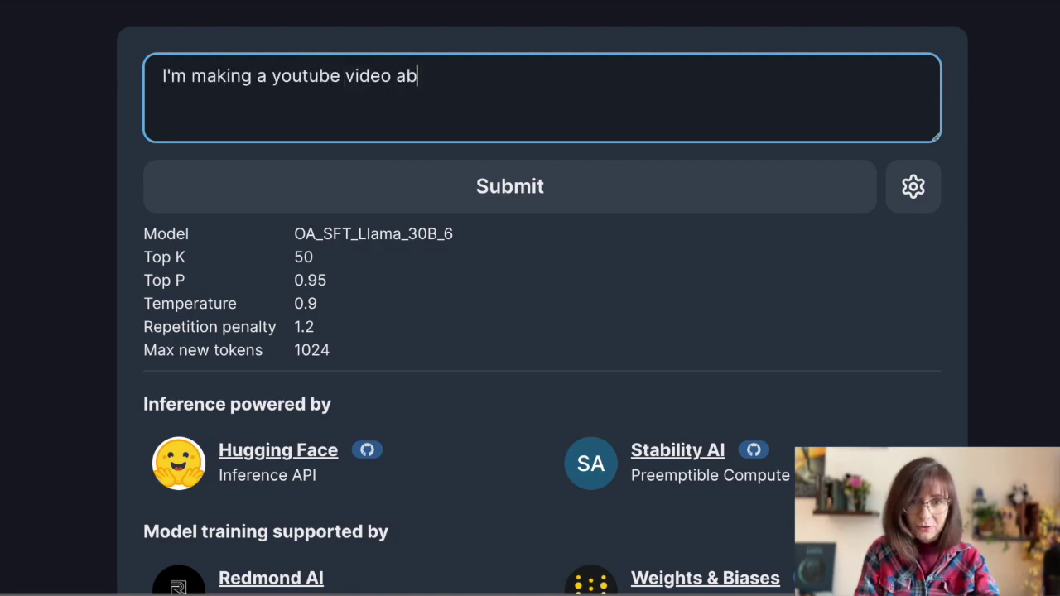
text(out you, could you )
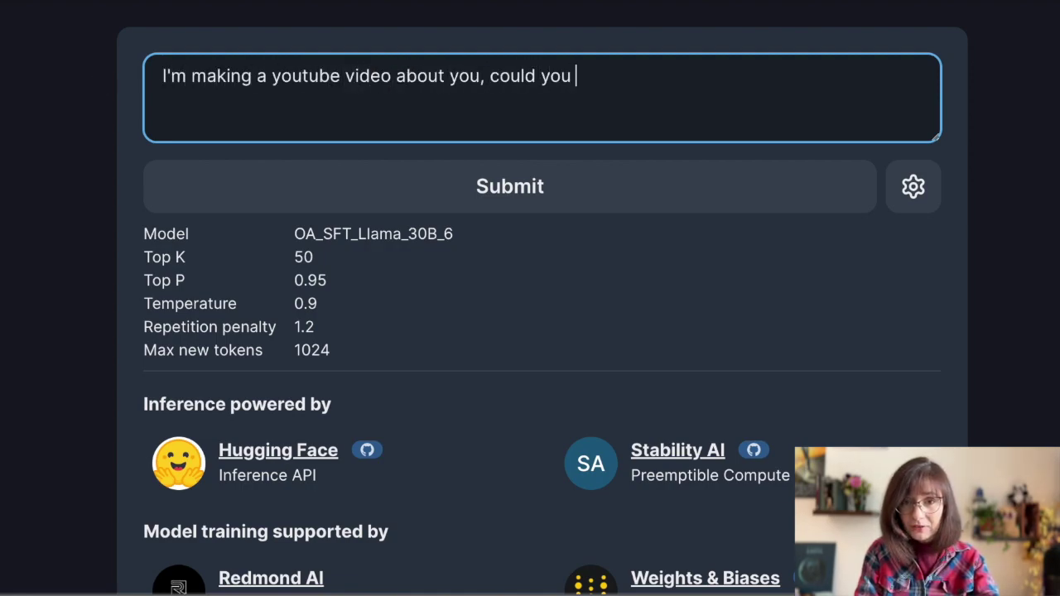
text(give me a good a )
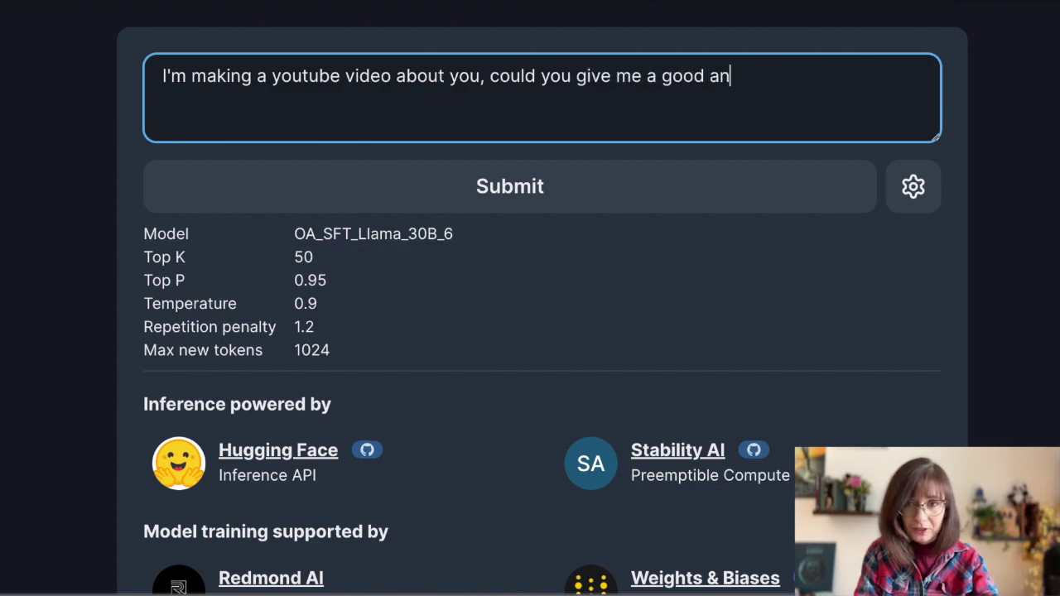
text(d catchy title for it?)
click(239, 184)
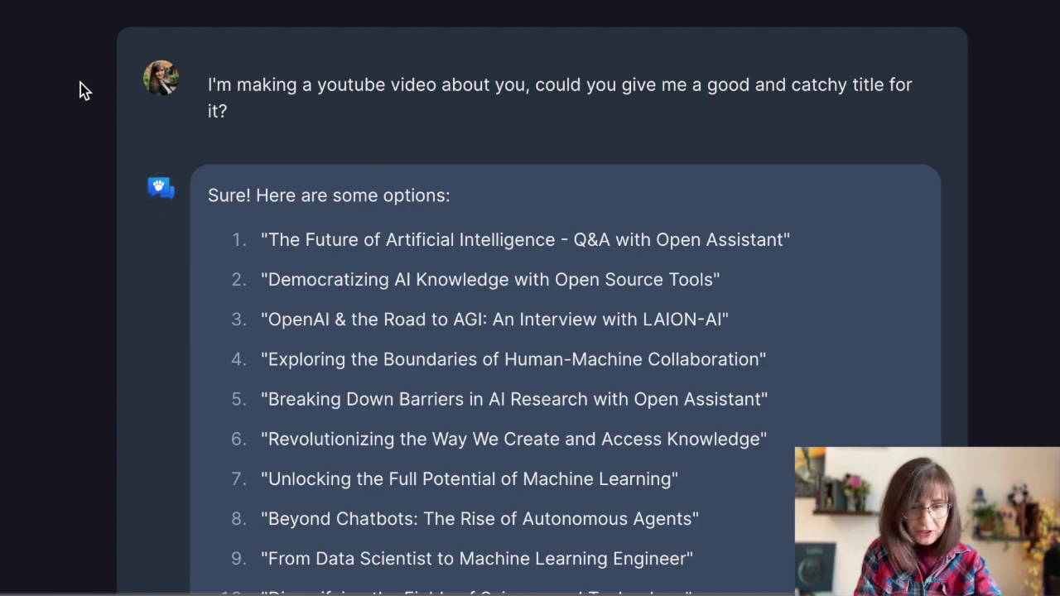
Send 'write a twitter message to advertise my video?', correcting the typo first.
text(write a )
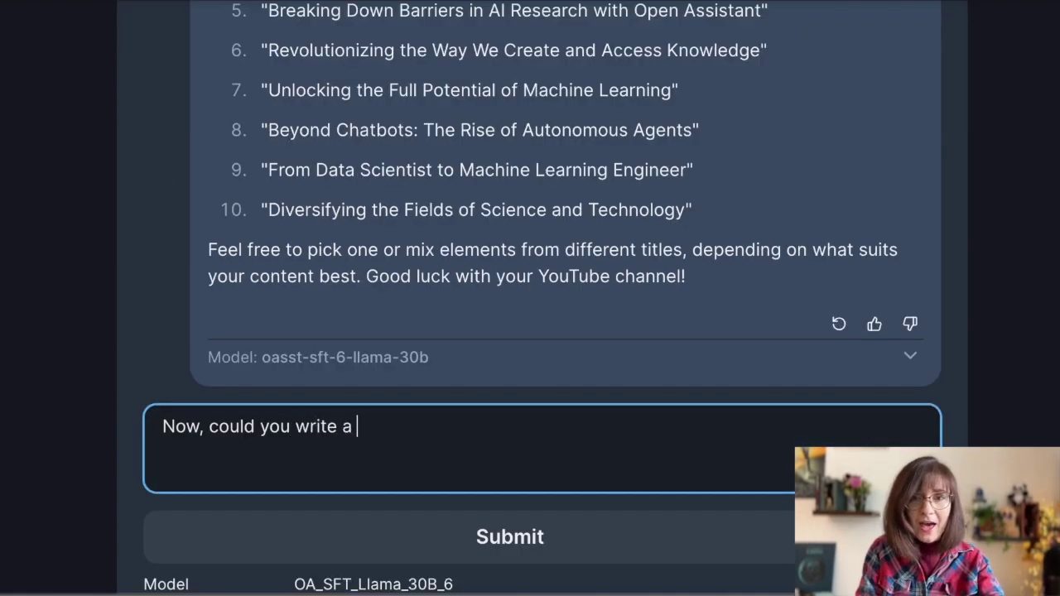
text(twitter message to adverto)
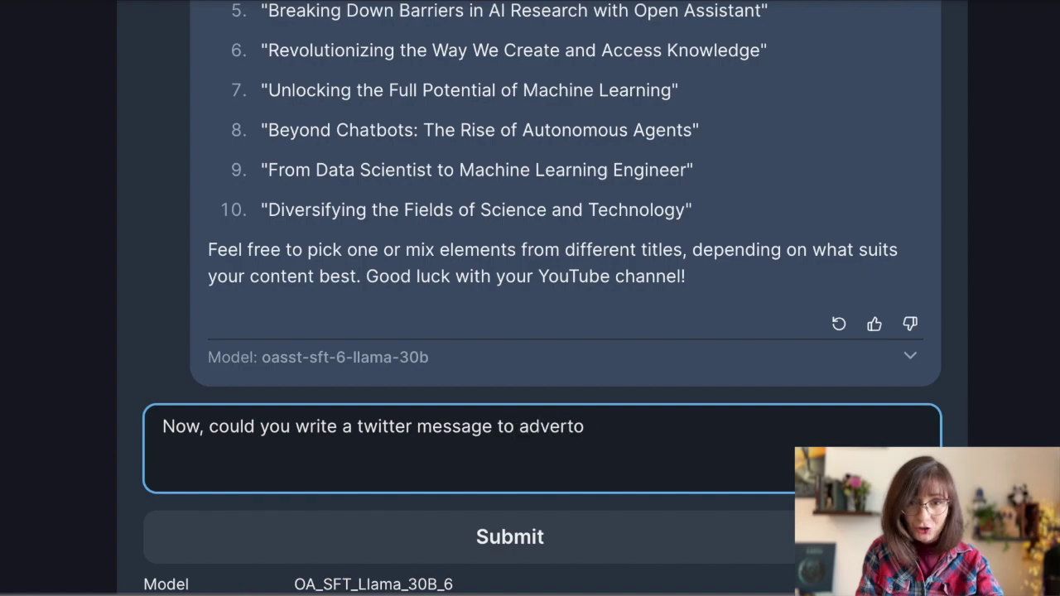
key(BackSpace)
text(ise my video?)
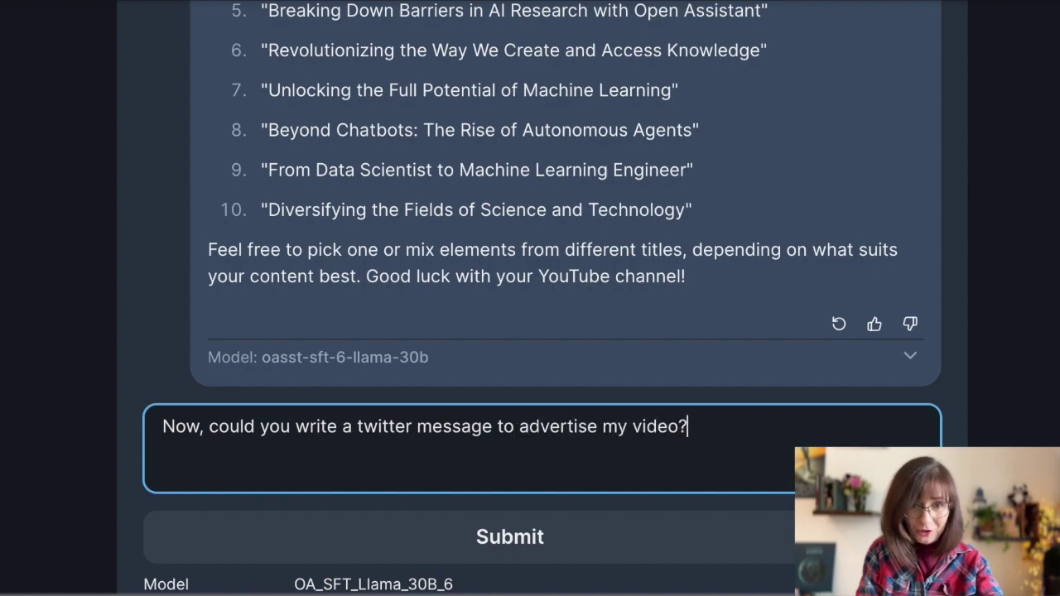
key(Return)
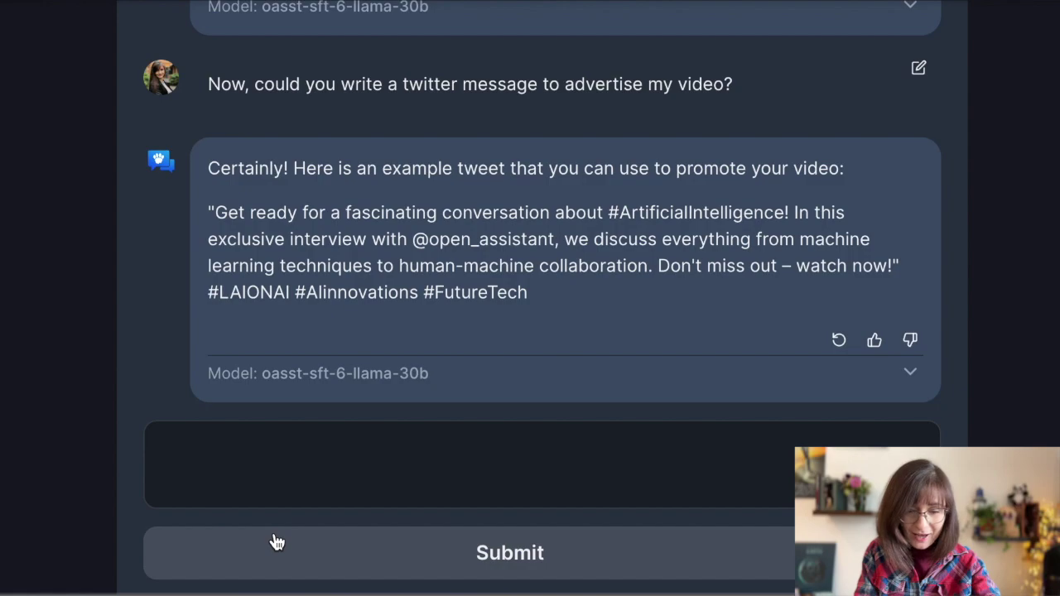
Submit the follow-up prompt 'And a linkedIn message?'.
click(277, 480)
text(And a linkedIn mess)
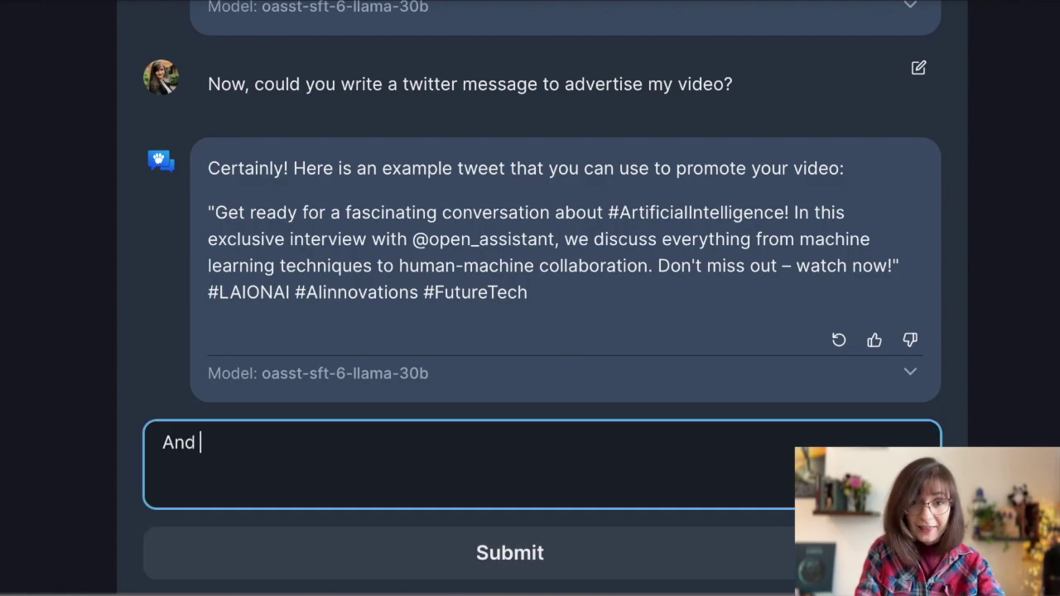
text(age?)
click(372, 562)
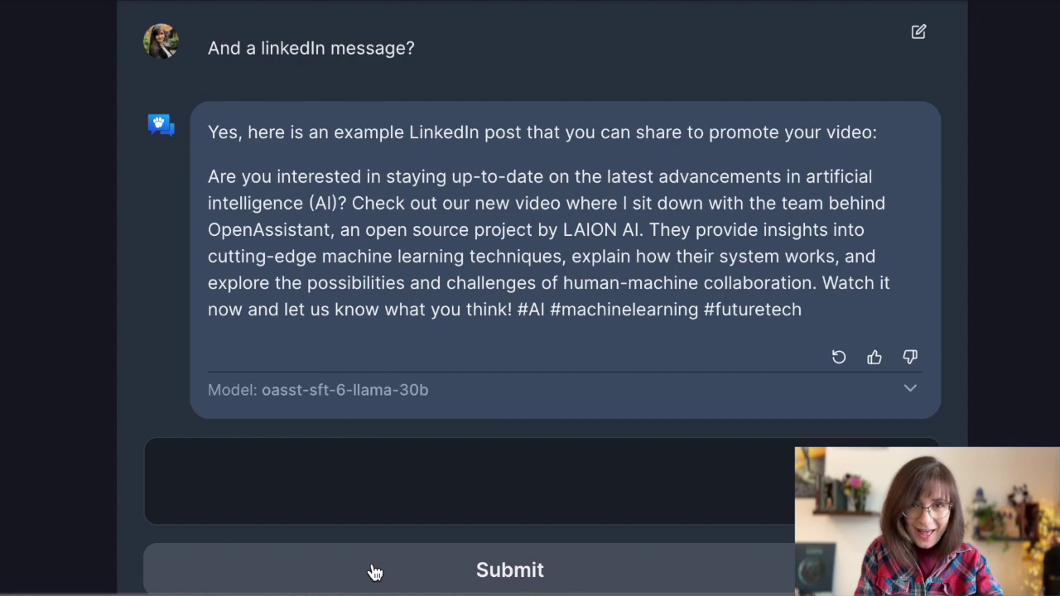
Request the most interesting facts to tell the audience, then select the plugins bullet in the reply.
click(375, 489)
text(Could you tel)
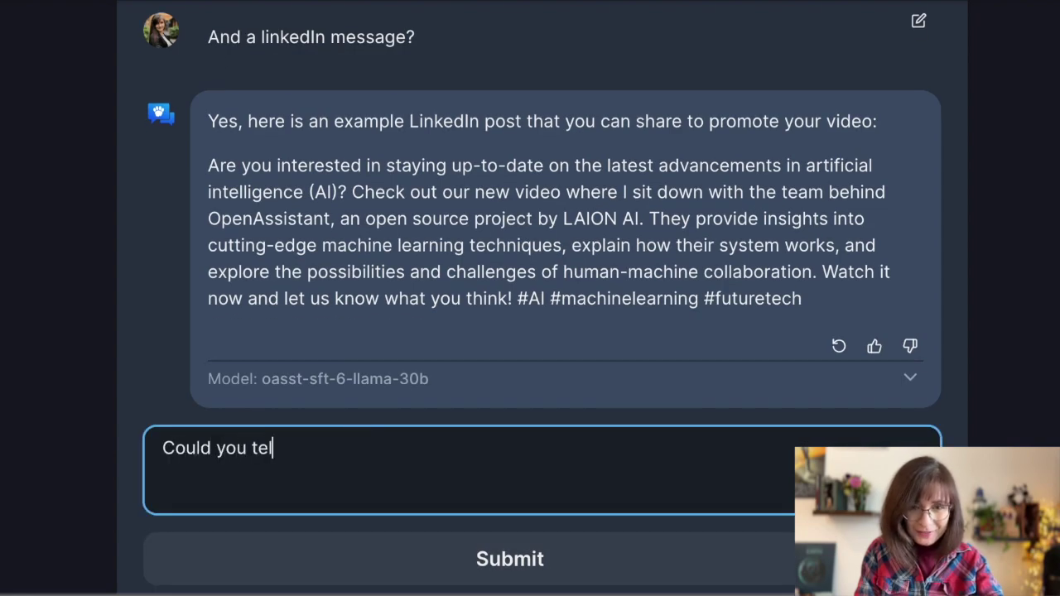
text(l me the list of most )
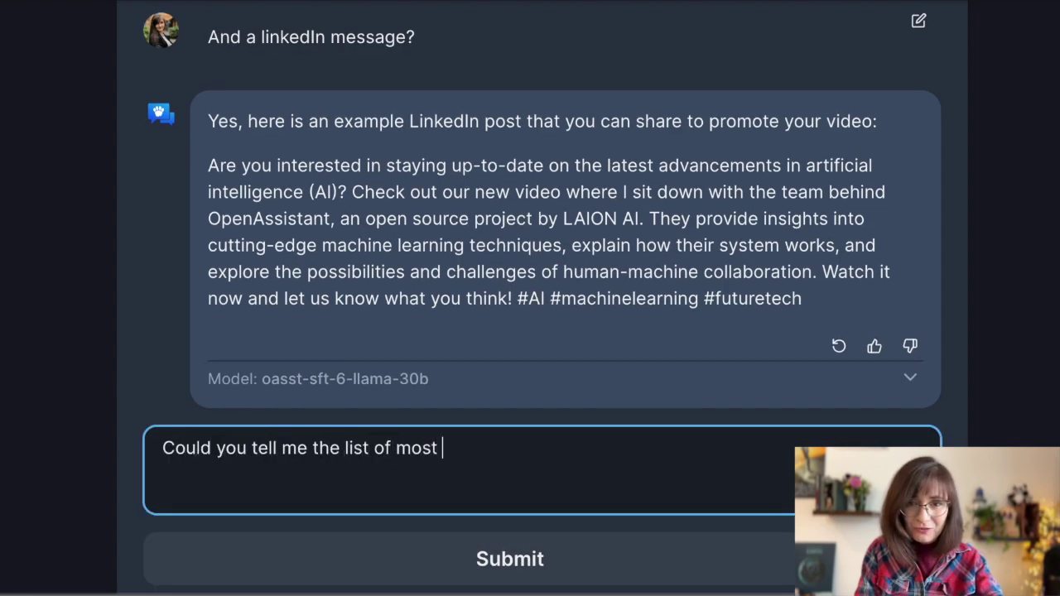
text(interesting facts that I should tel)
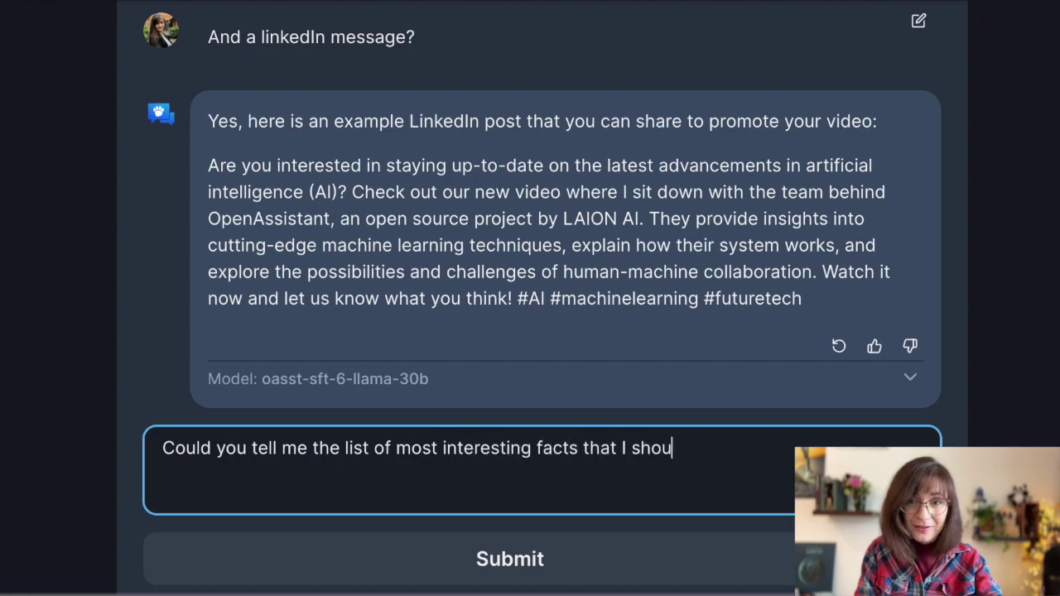
text(l the audience a)
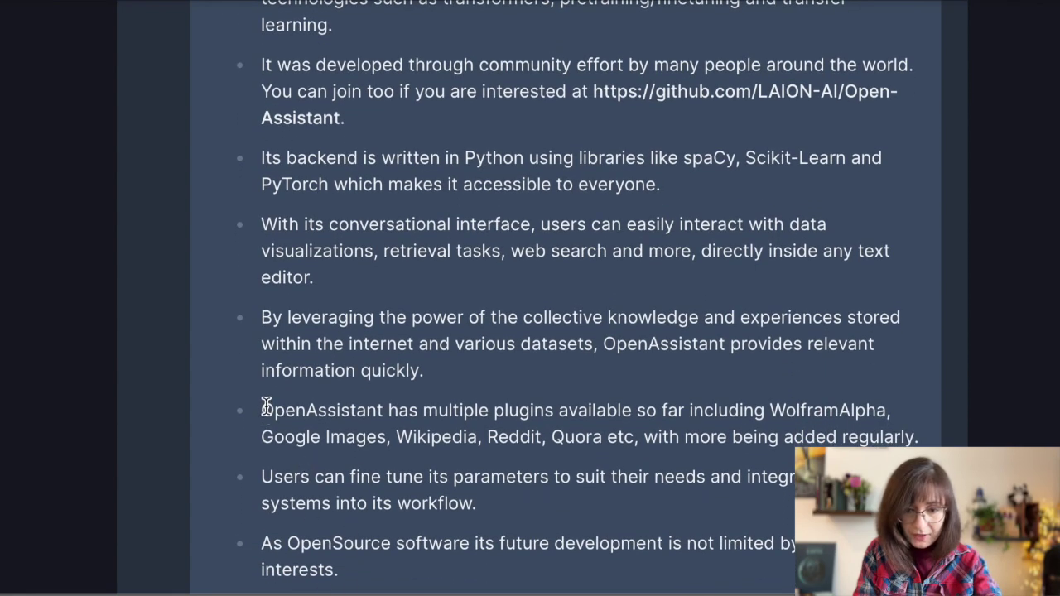
drag(263, 417, 264, 464)
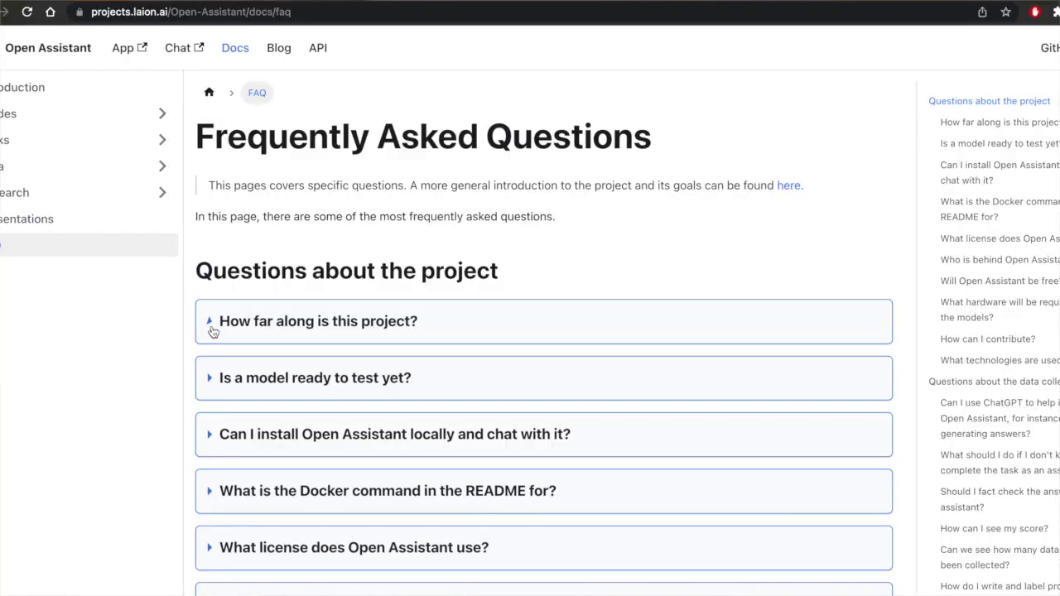
Expand 'How far along is this project?' and select the SFT, RLHF and 'both Pythia and LLaMa' phrases.
click(213, 331)
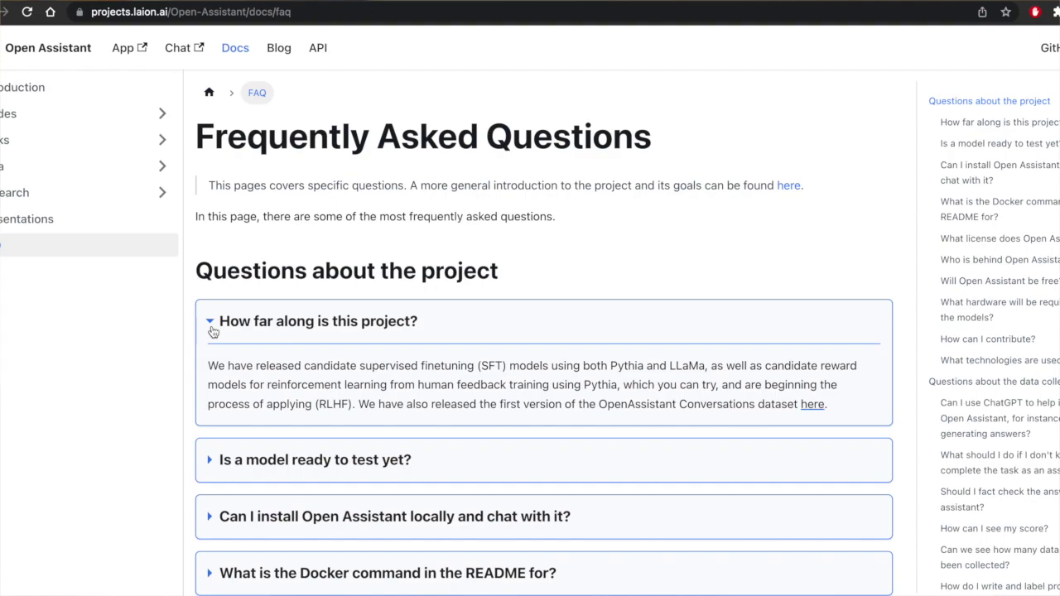
drag(391, 365, 503, 365)
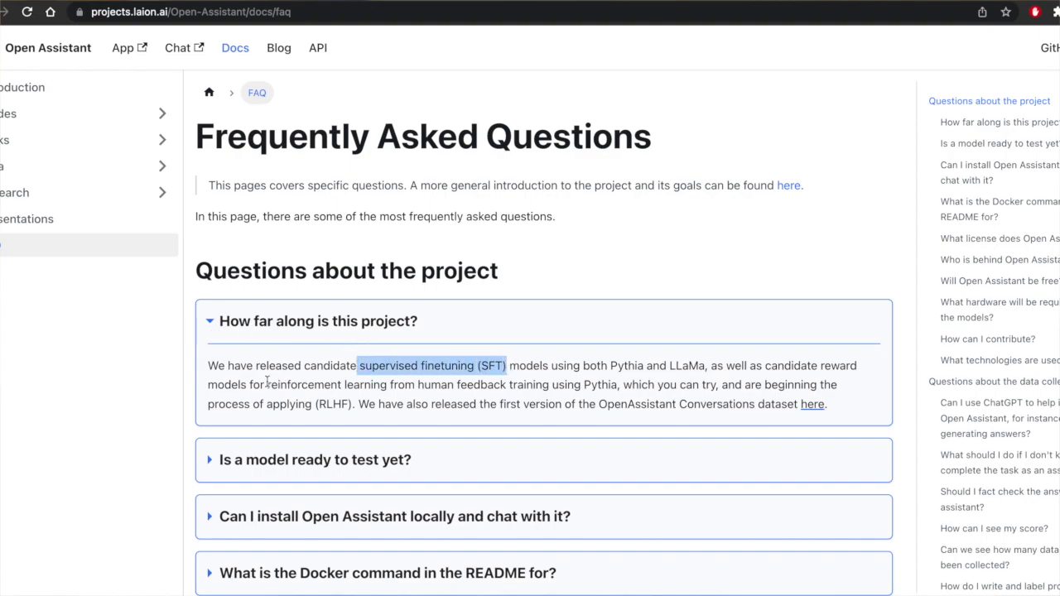
drag(267, 384, 353, 404)
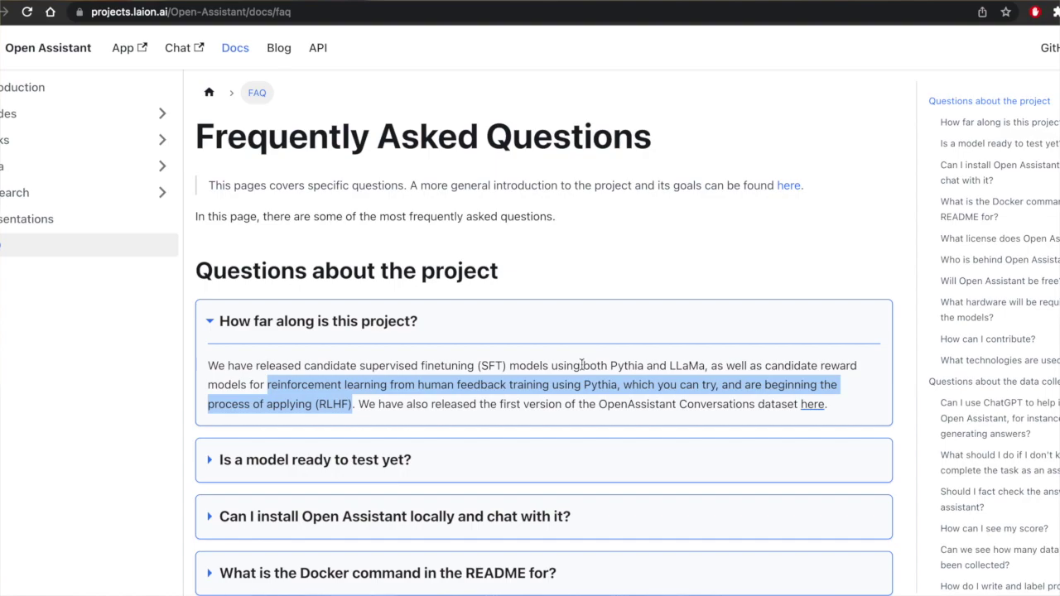
drag(583, 365, 704, 365)
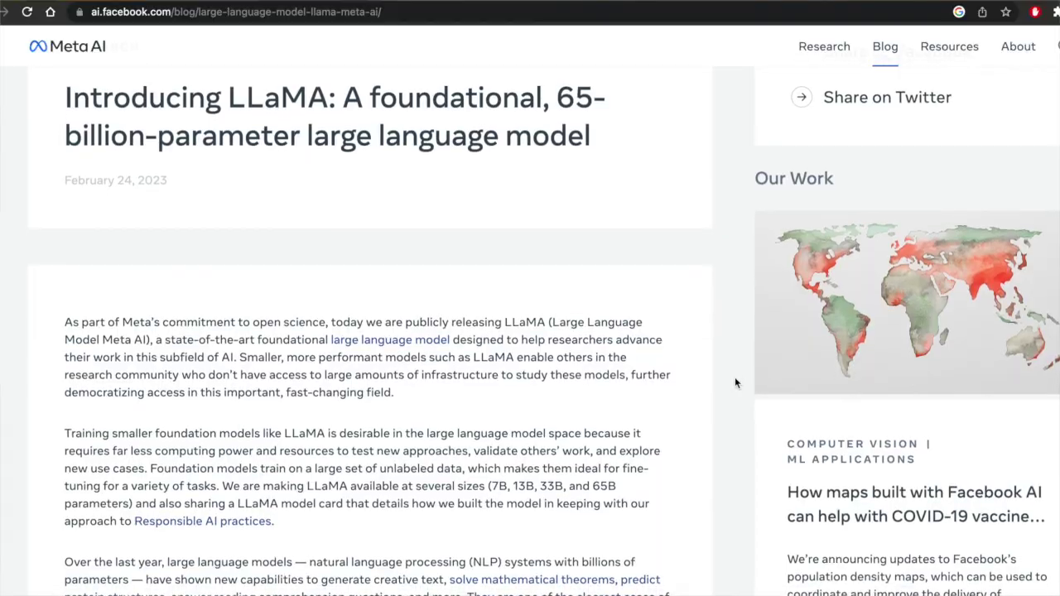
Scroll through Meta's LLaMA announcement and open the LLaMA paper PDF on arXiv.
scroll(735, 379, down, 7)
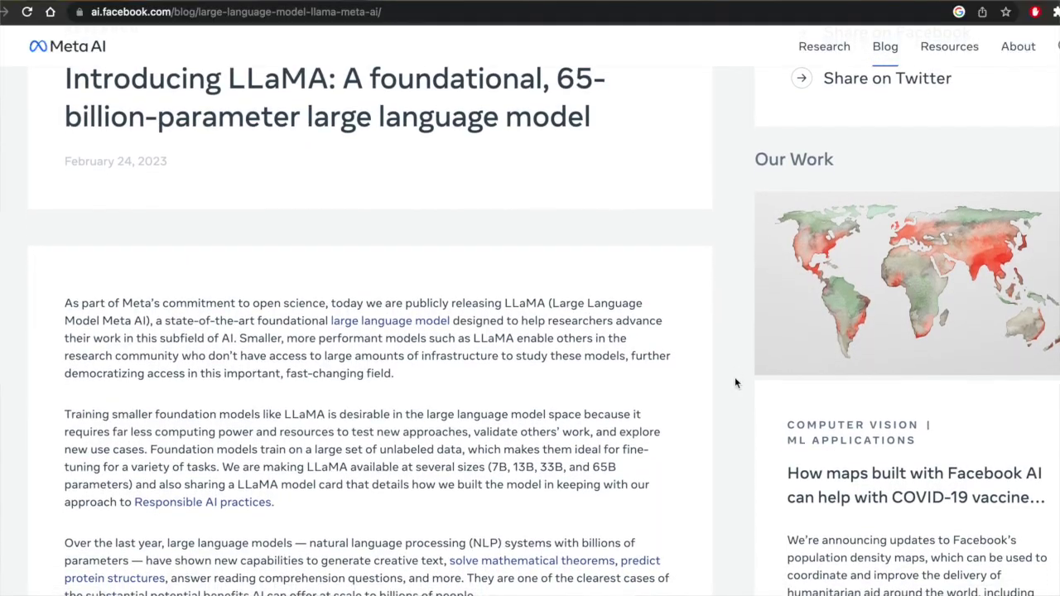
scroll(735, 382, down, 3)
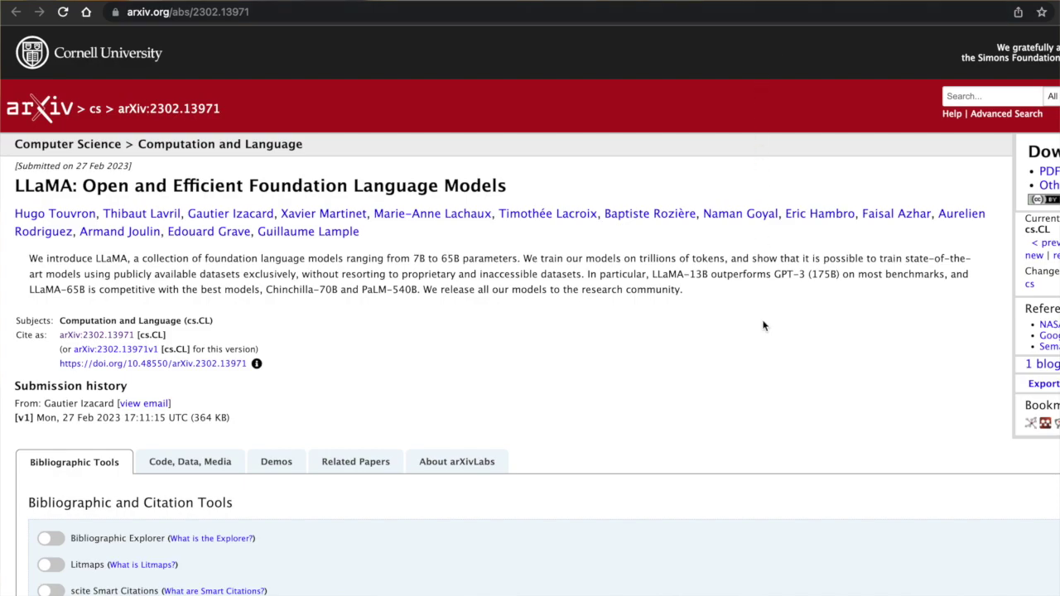
scroll(764, 325, down, 1)
click(1045, 158)
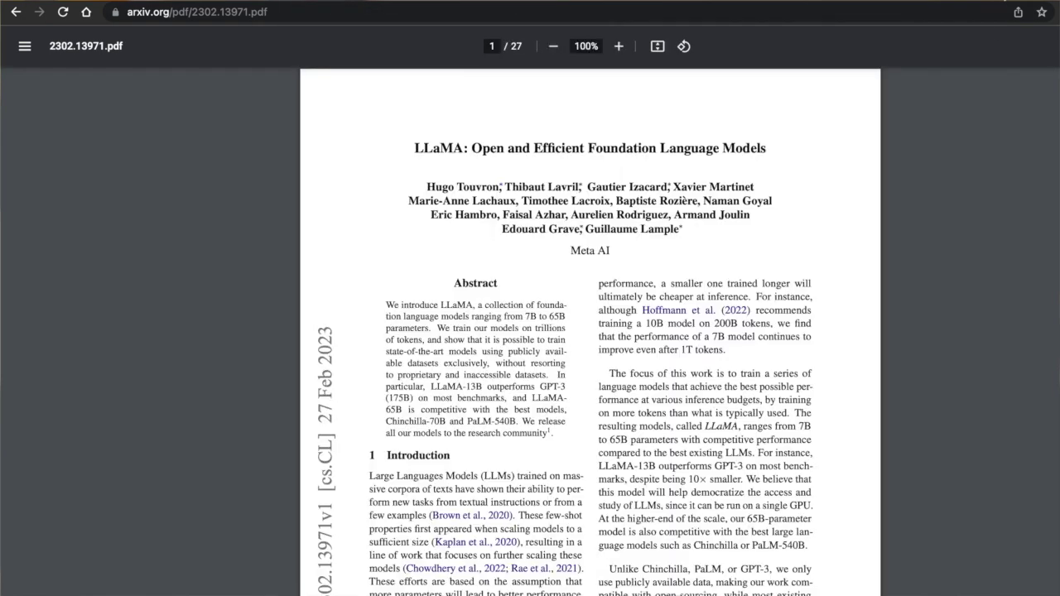
Read down the Verge article about the LLaMA leak.
click(998, 3)
scroll(983, 348, down, 3)
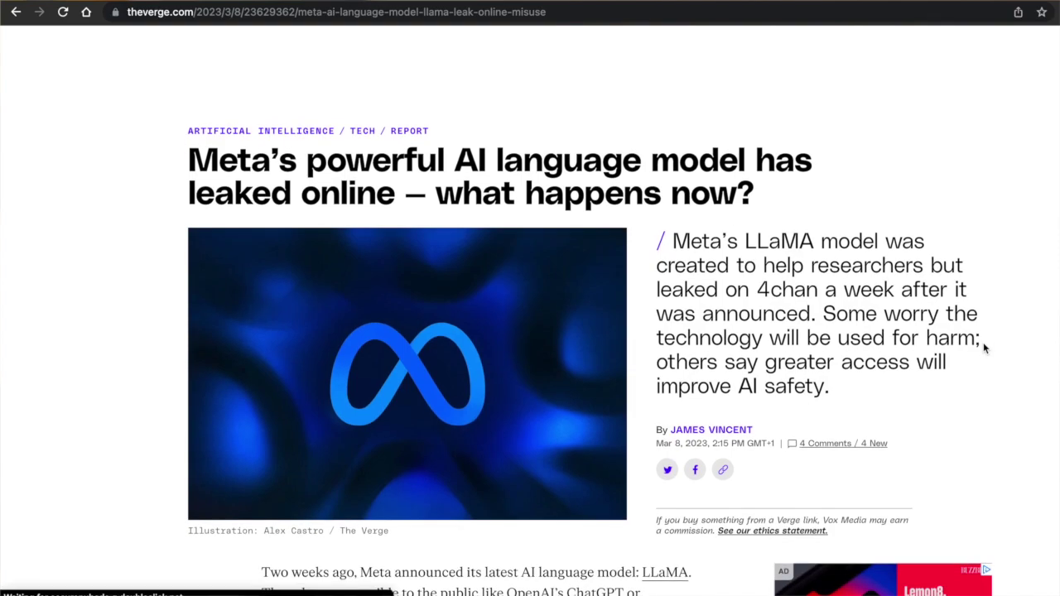
scroll(984, 347, down, 3)
scroll(983, 347, down, 5)
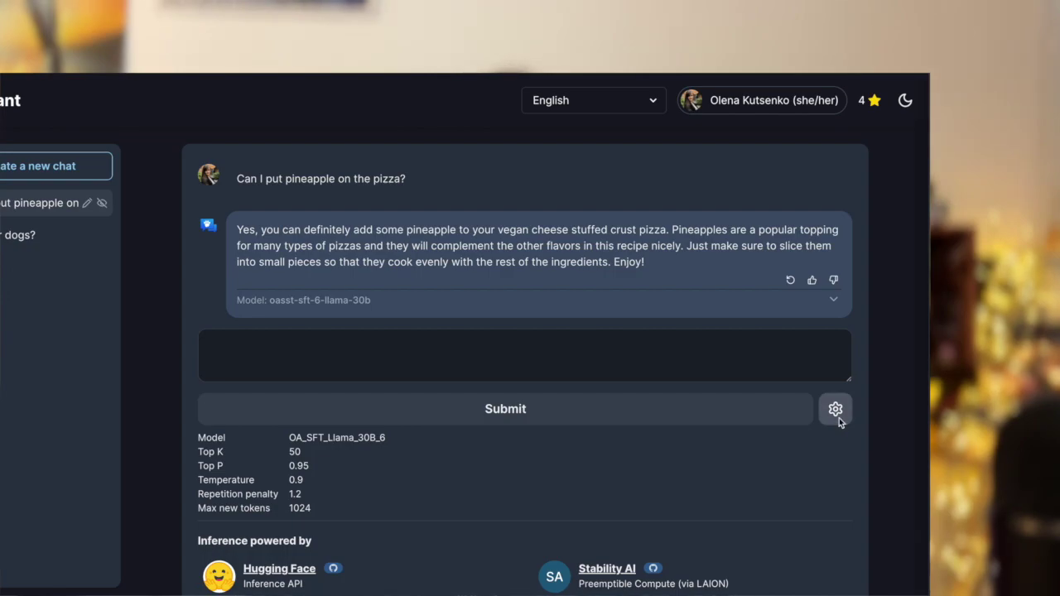
Open the chat configuration beside Submit and expand its Model dropdown to list the available models.
click(835, 410)
click(868, 149)
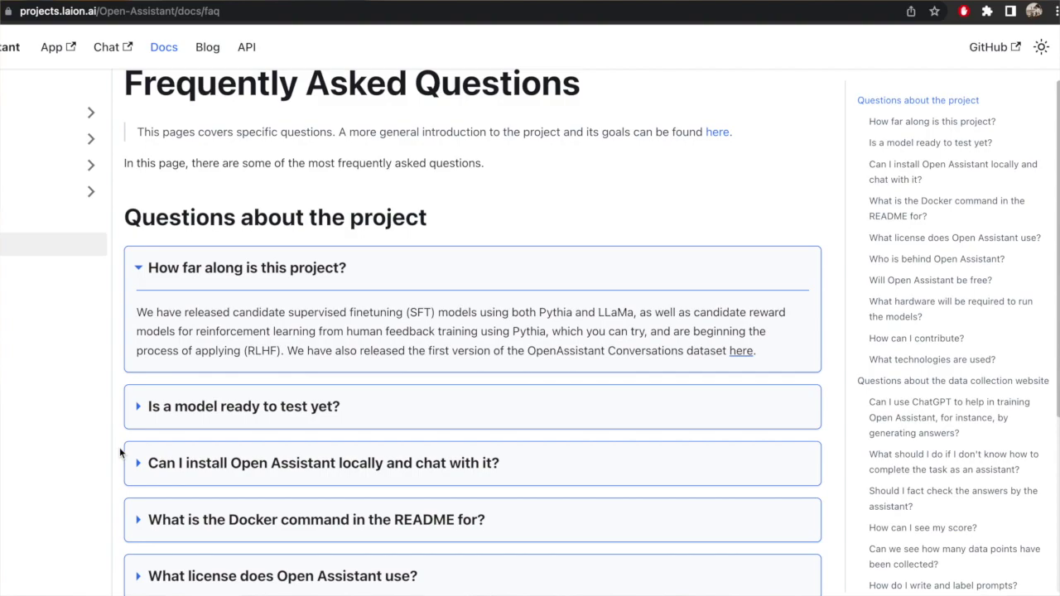
Expand the 'Can I install Open Assistant locally' answer and highlight that the models are on HuggingFace.
scroll(119, 447, down, 1)
scroll(119, 447, down, 5)
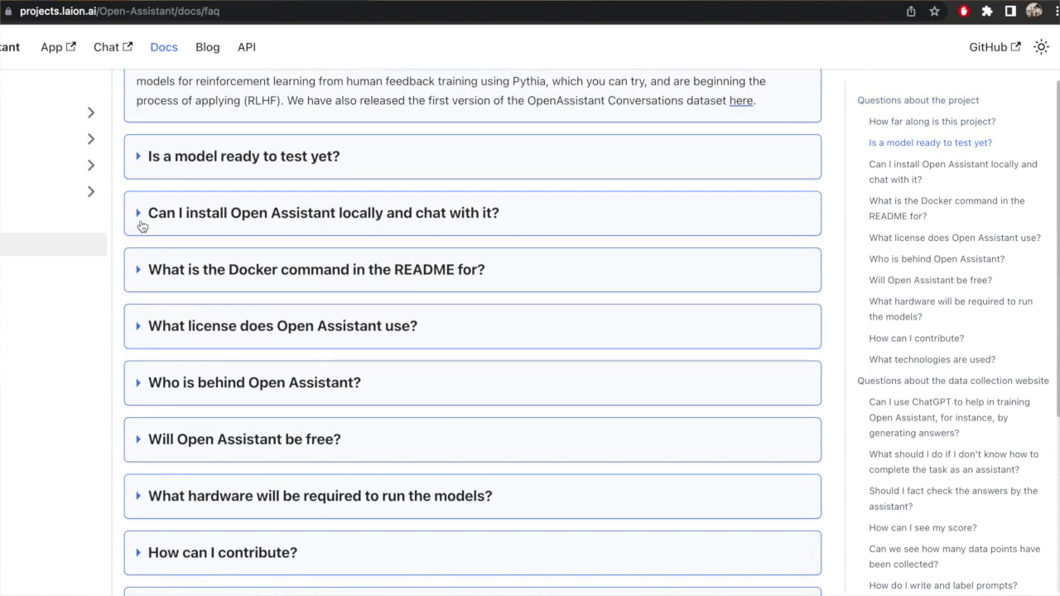
click(140, 219)
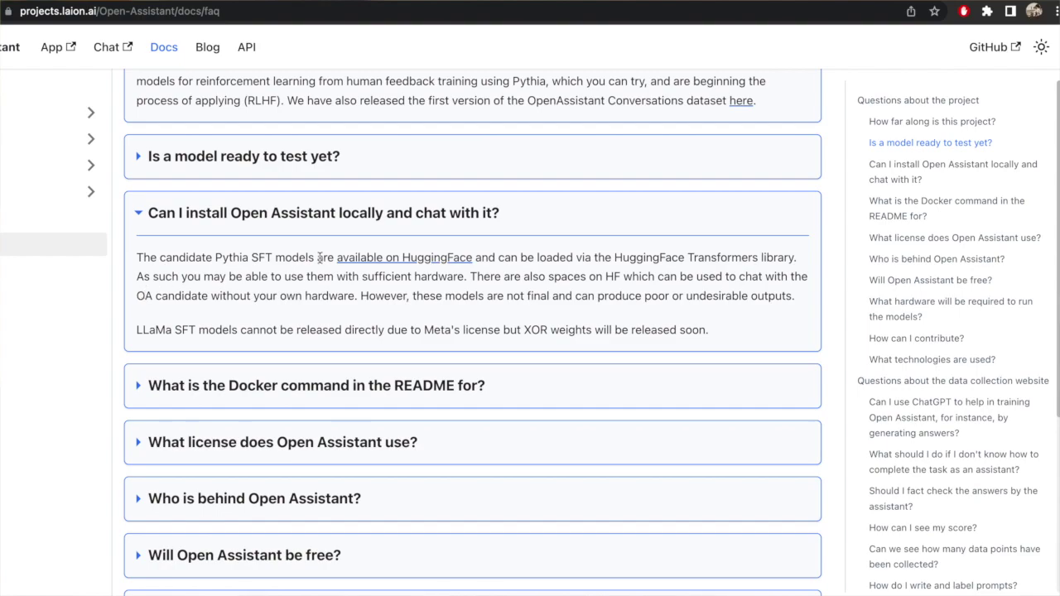
drag(324, 257, 583, 259)
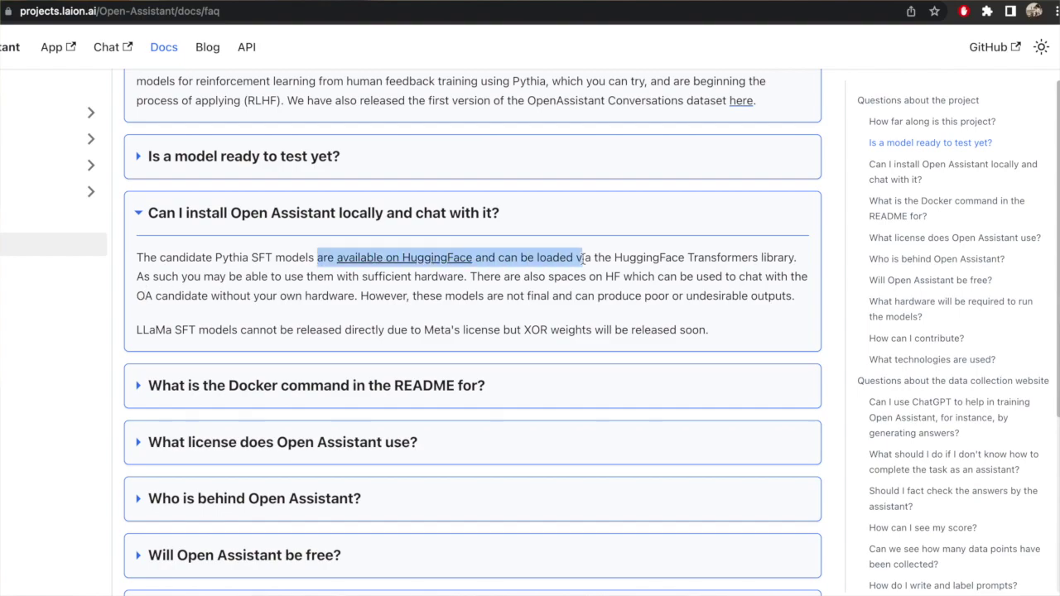
Expand the FAQ answer about the README's Docker command and read down through it.
click(142, 383)
scroll(143, 387, down, 1)
scroll(143, 387, down, 2)
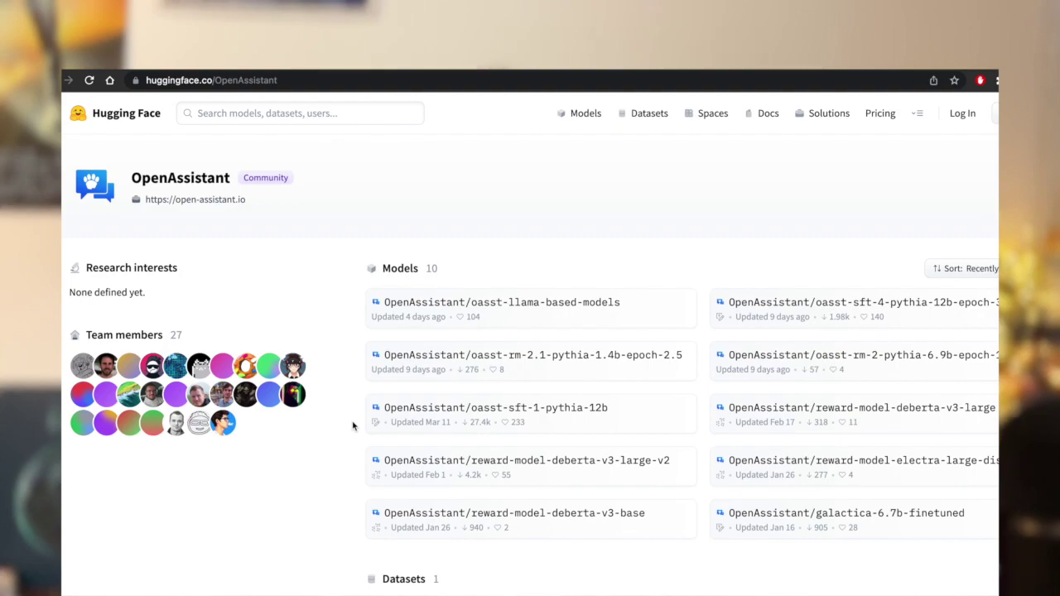
Scroll through the oasst1 dataset page's preview rows down to the summary.
scroll(352, 425, down, 2)
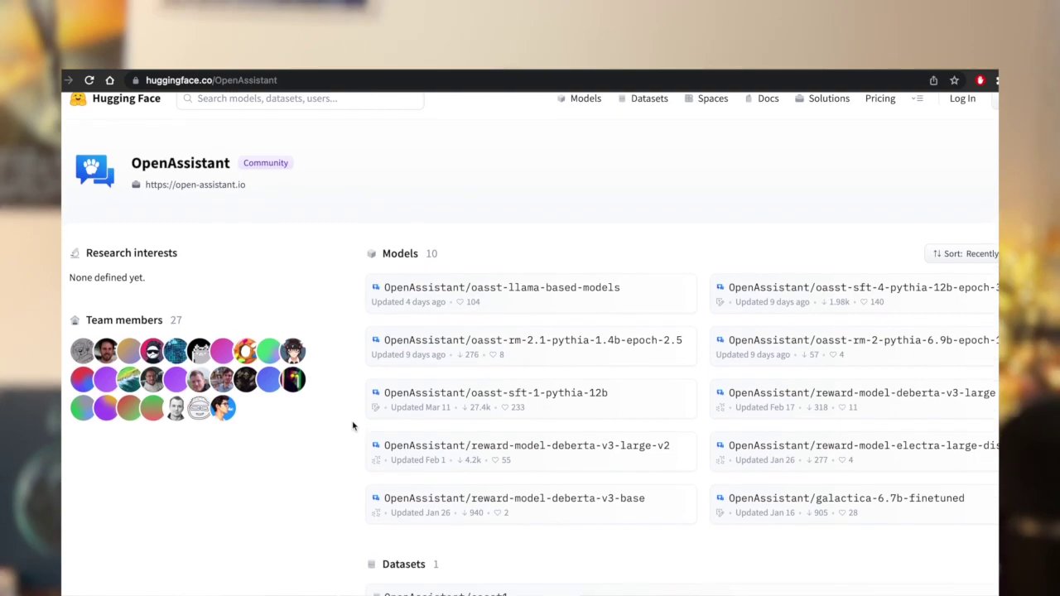
scroll(352, 425, up, 2)
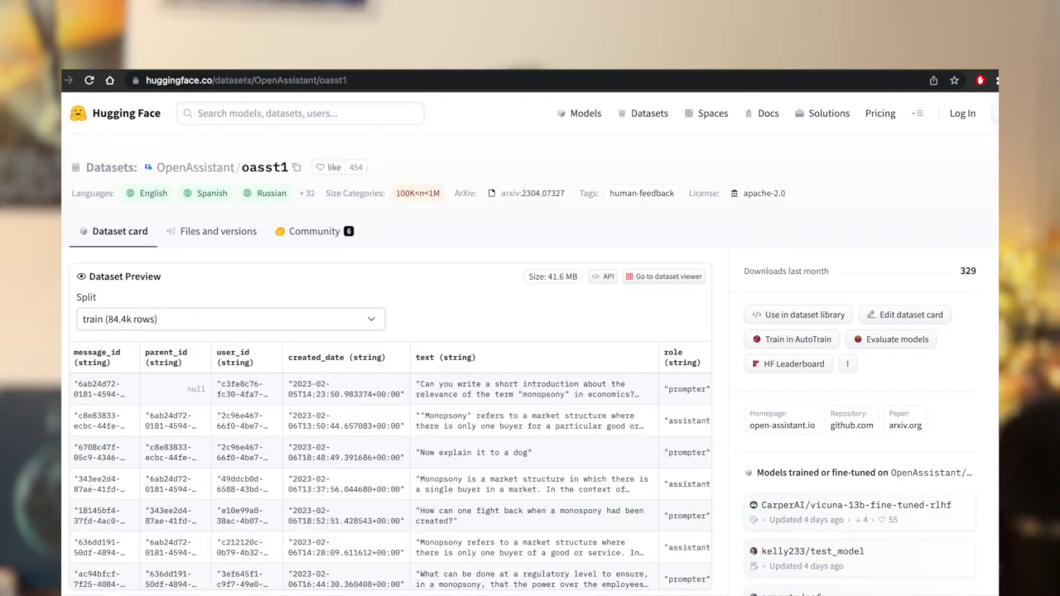
scroll(80, 432, down, 3)
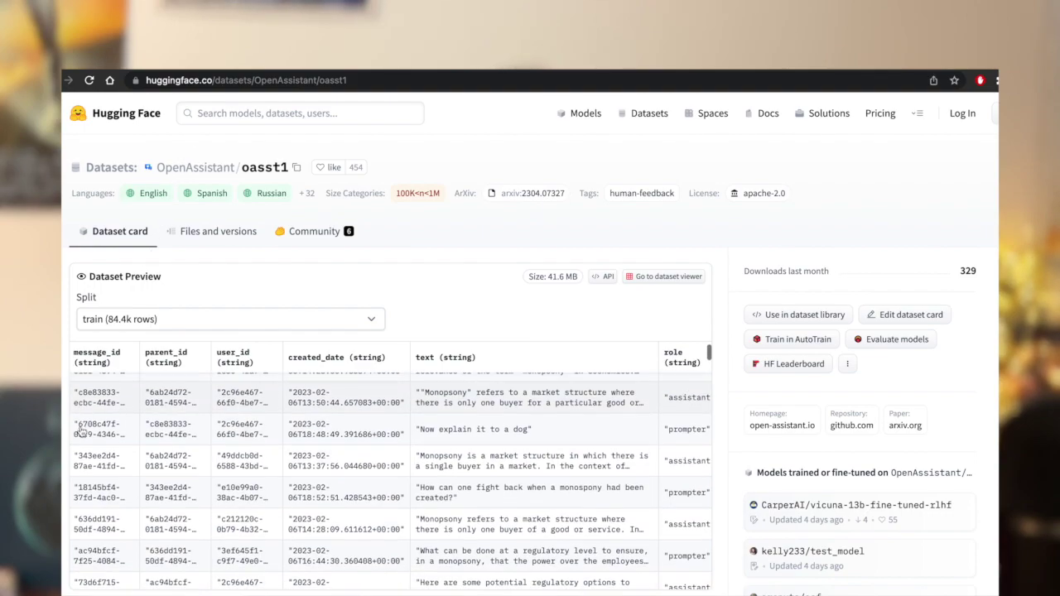
scroll(80, 431, down, 1)
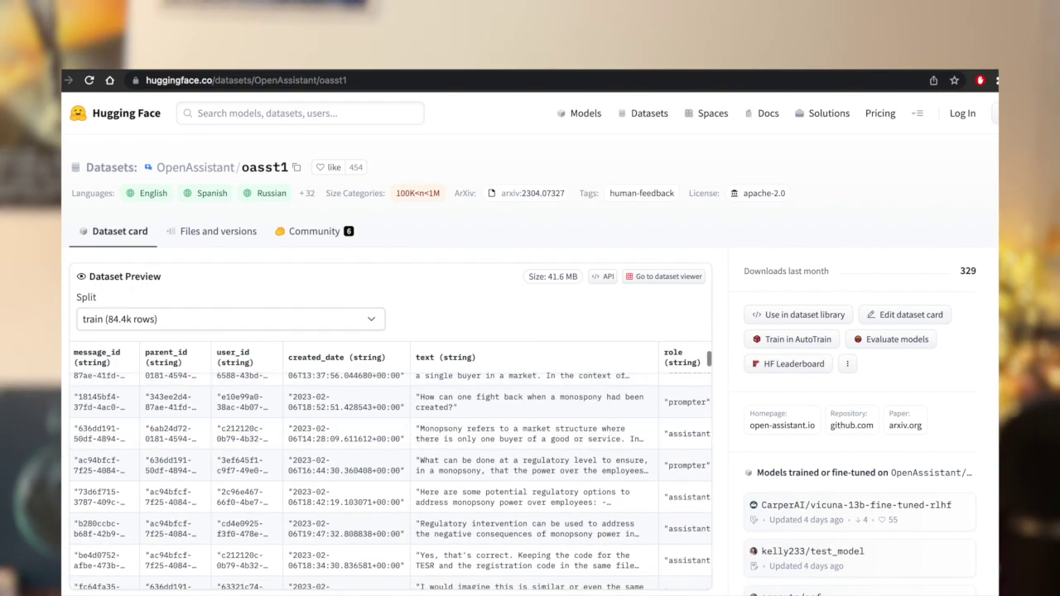
scroll(80, 432, down, 5)
scroll(530, 346, down, 1)
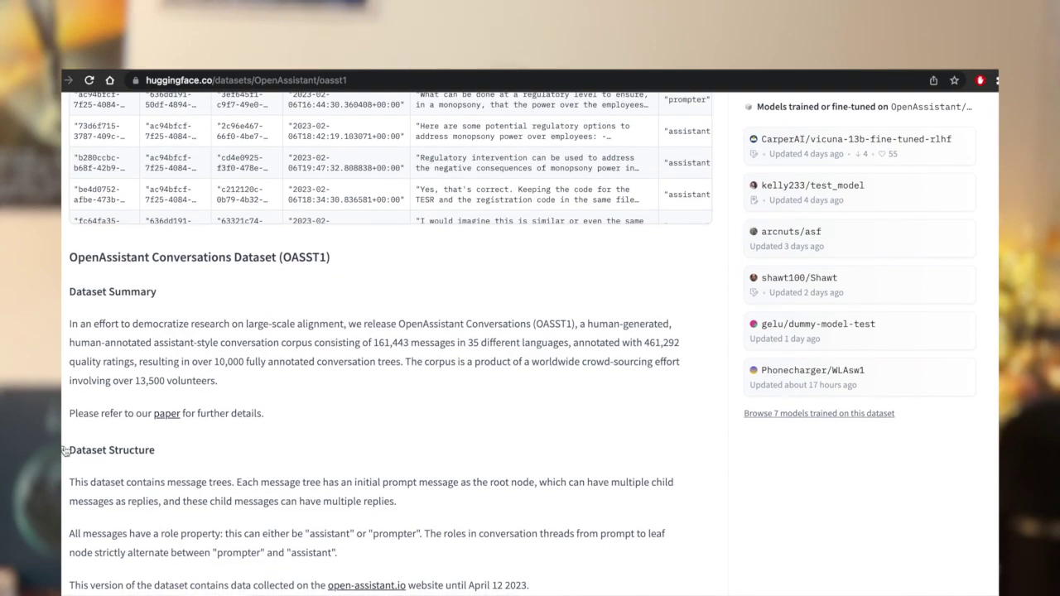
Highlight the 161,443 messages, 461,292 quality ratings and 10,000 annotated trees, then open the linked paper.
drag(369, 341, 577, 342)
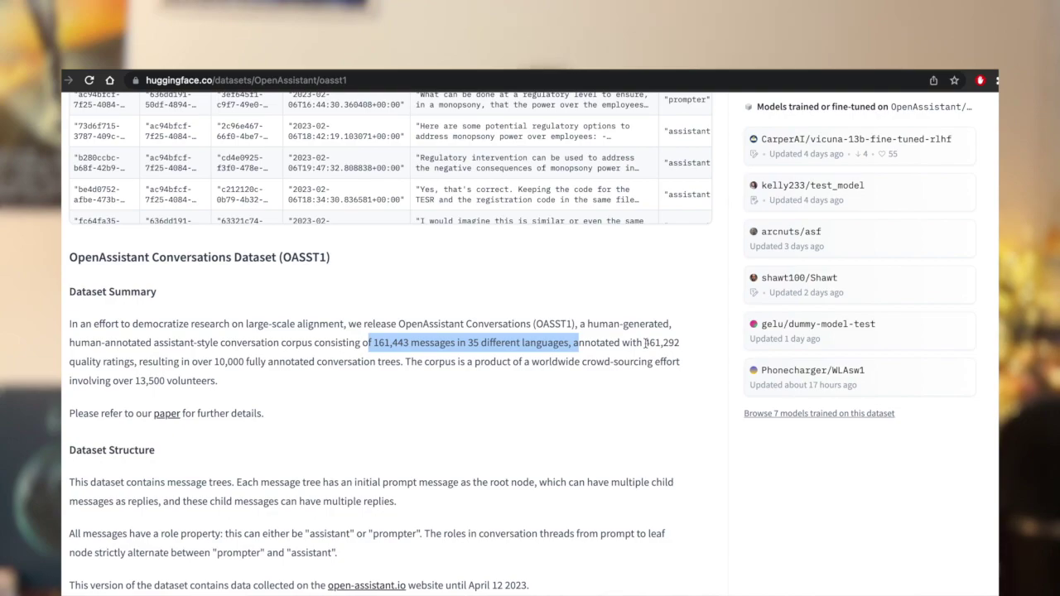
drag(645, 343, 135, 361)
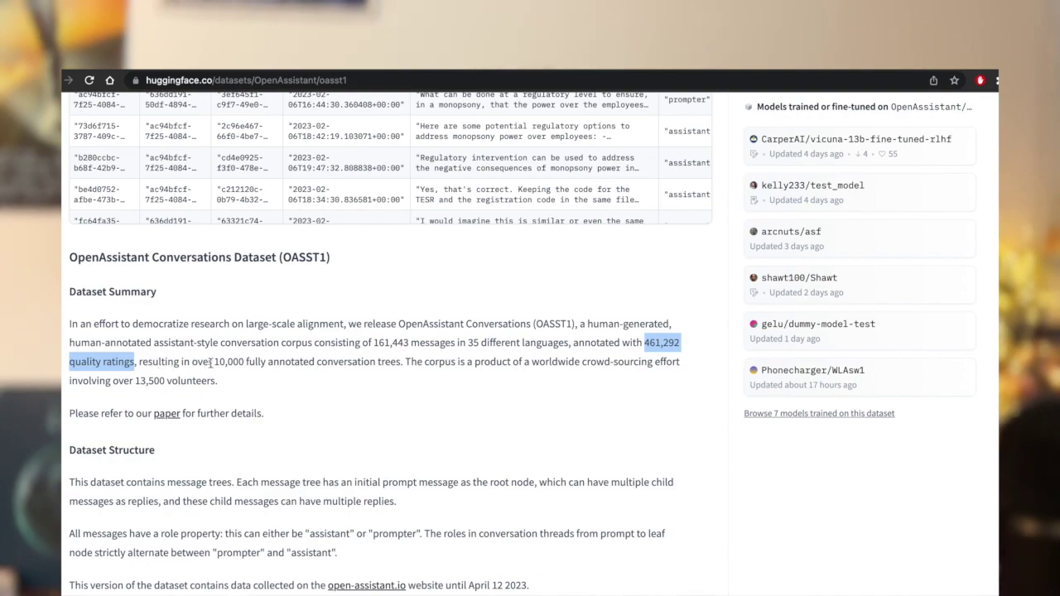
drag(214, 362, 399, 371)
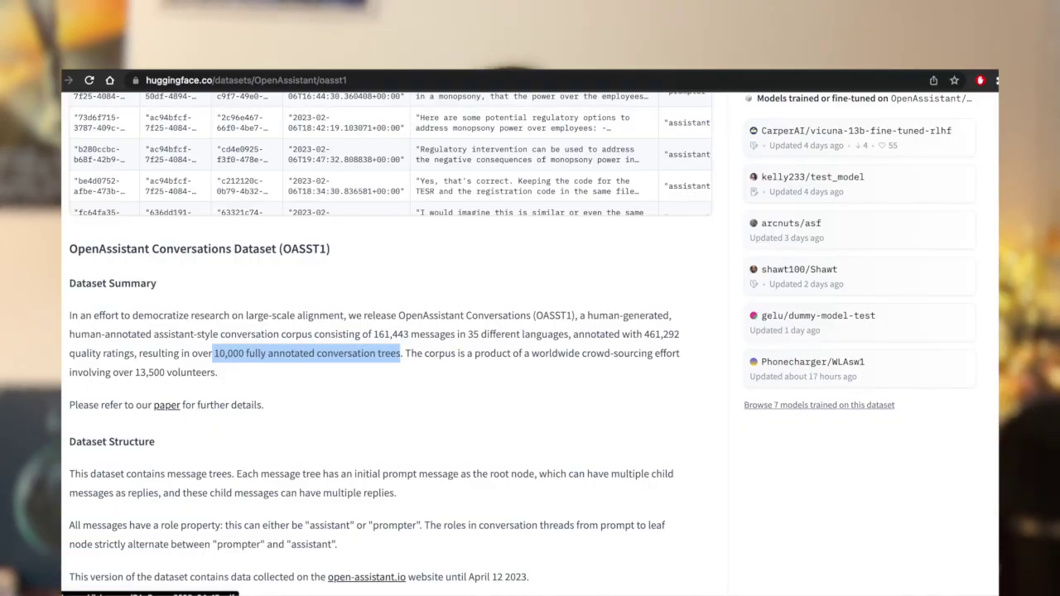
click(166, 406)
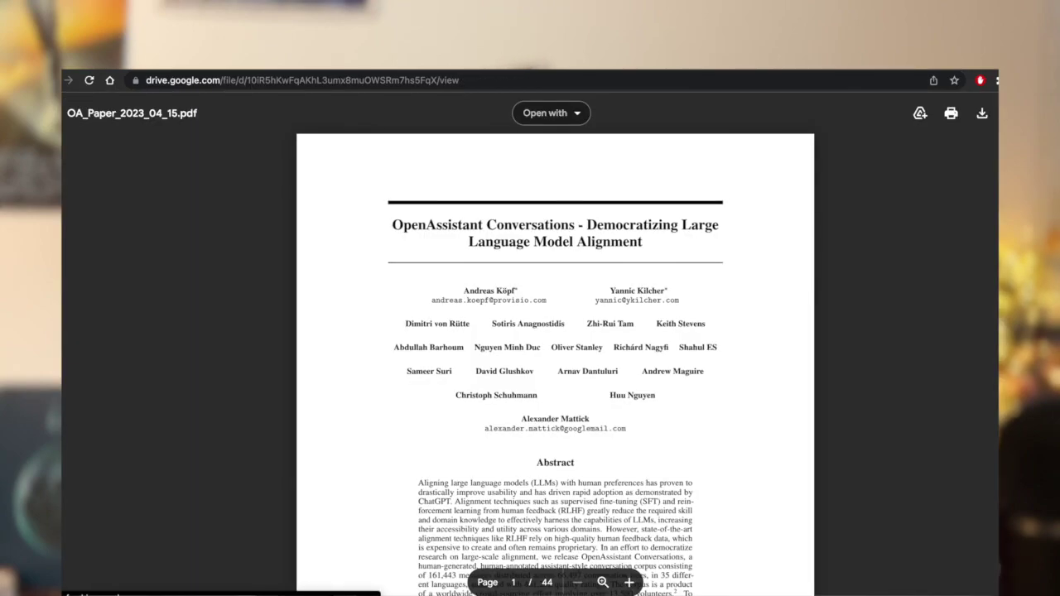
Scroll the OpenAssistant Conversations paper from its title page to the Introduction on page 2.
scroll(435, 322, down, 10)
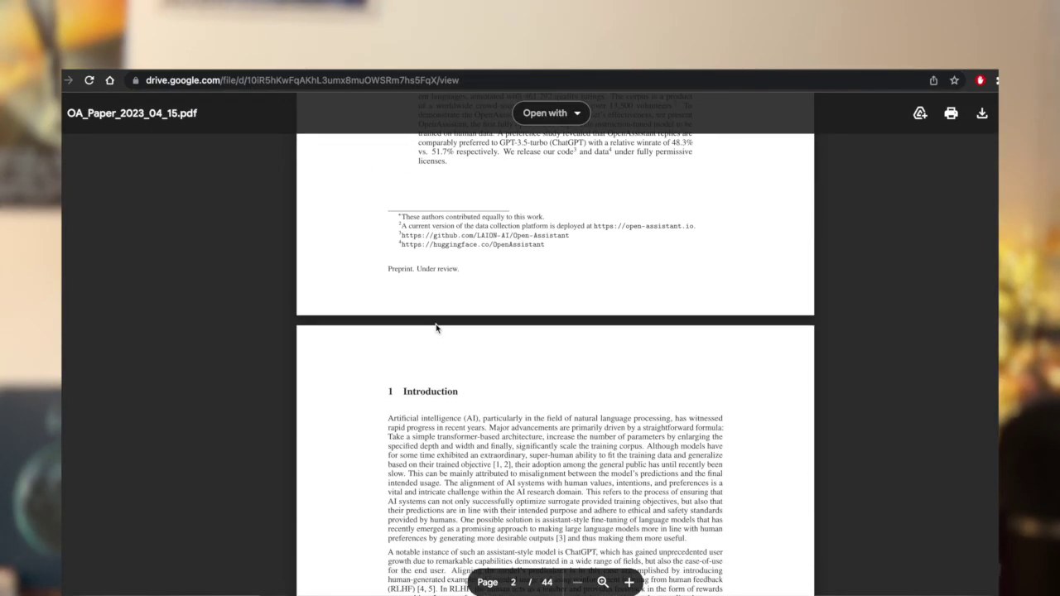
scroll(435, 323, down, 15)
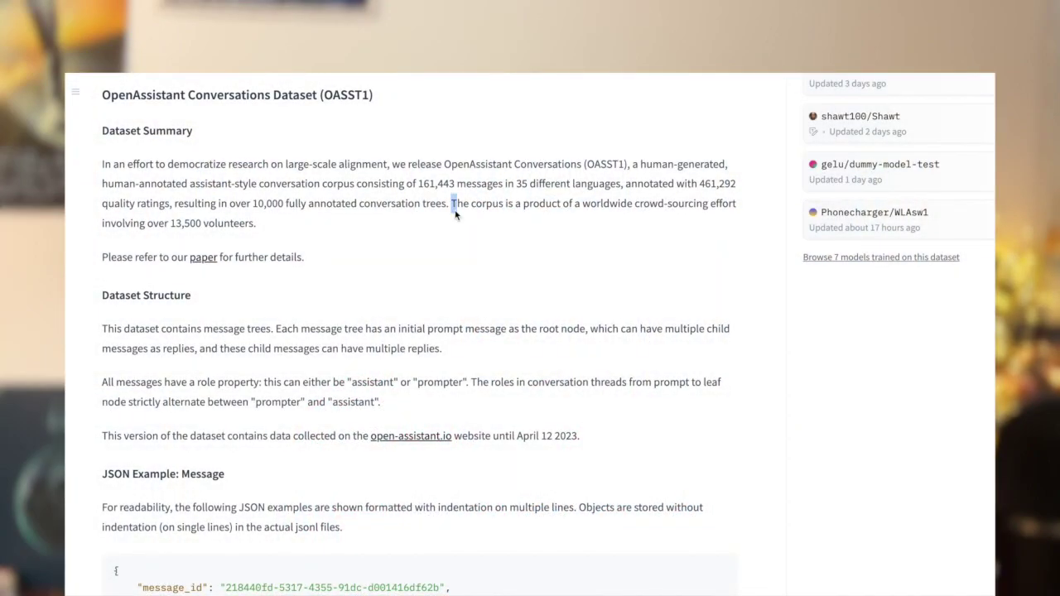
drag(455, 214, 456, 218)
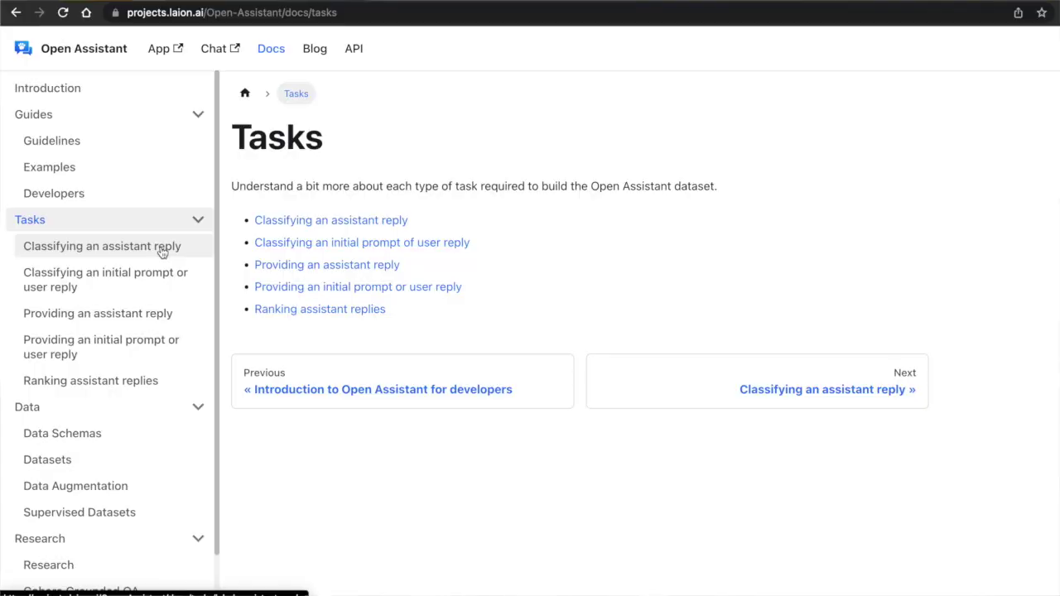
Open the 'Classifying an assistant reply' and 'Classifying an initial prompt or user reply' task guides.
click(162, 252)
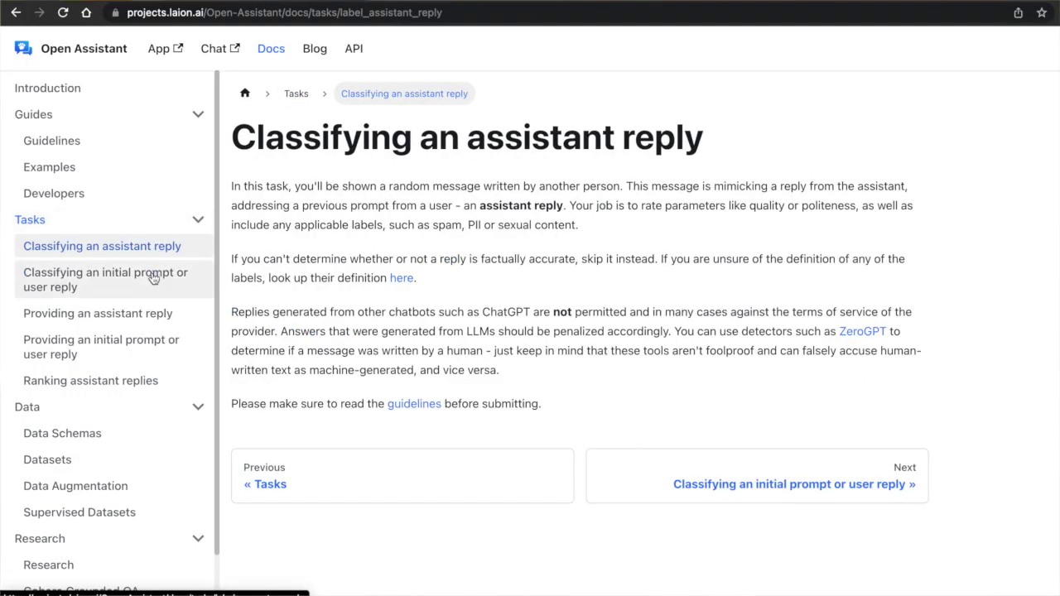
click(155, 279)
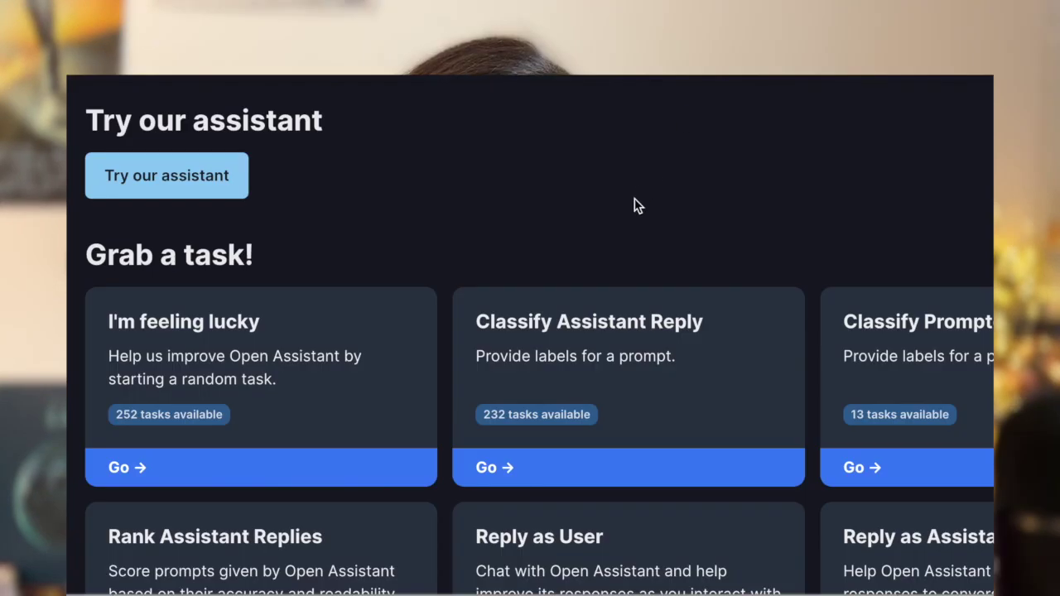
scroll(634, 202, down, 4)
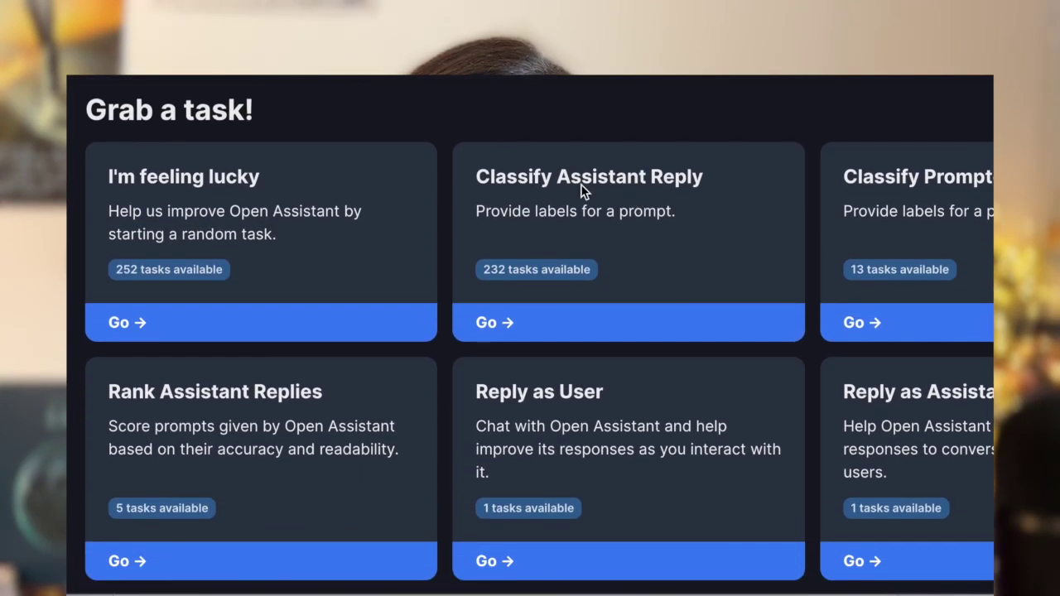
Start a Classify Assistant Reply task, highlight 'browser user agents' in the prompt, and scroll to the rating form.
click(496, 324)
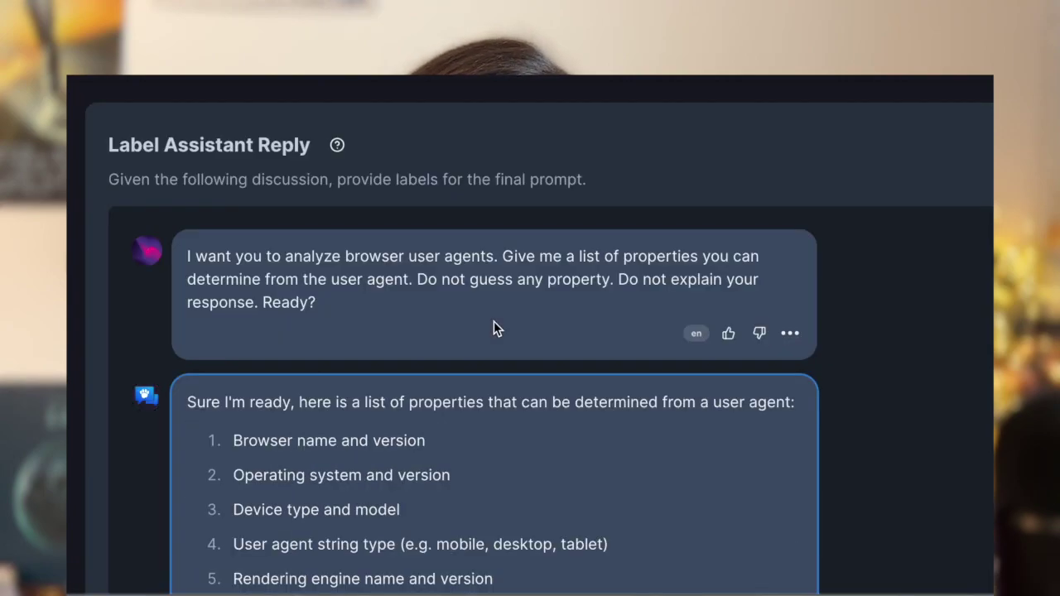
scroll(404, 394, down, 1)
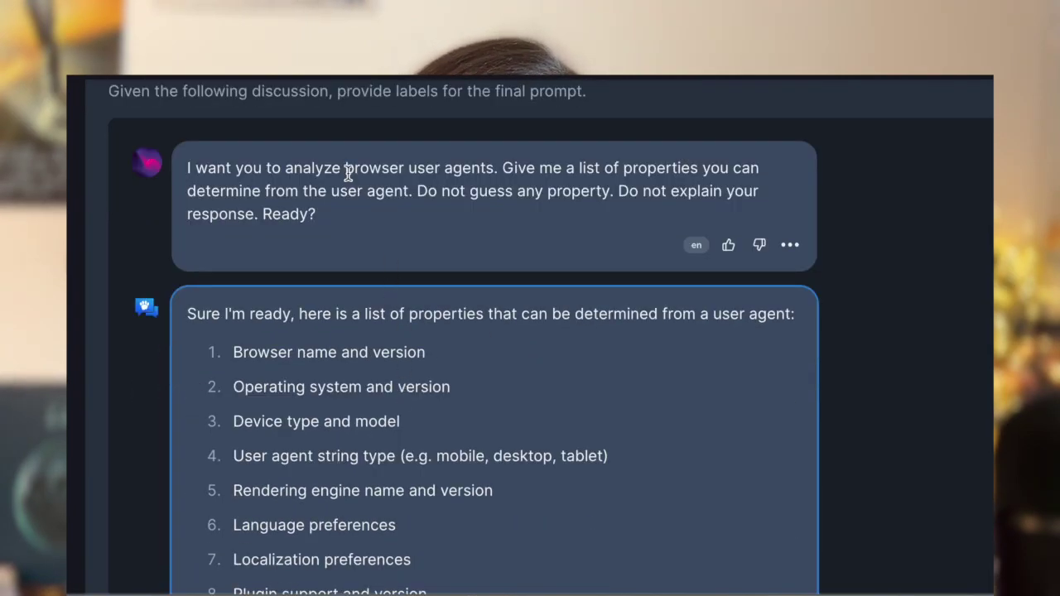
drag(346, 165, 500, 165)
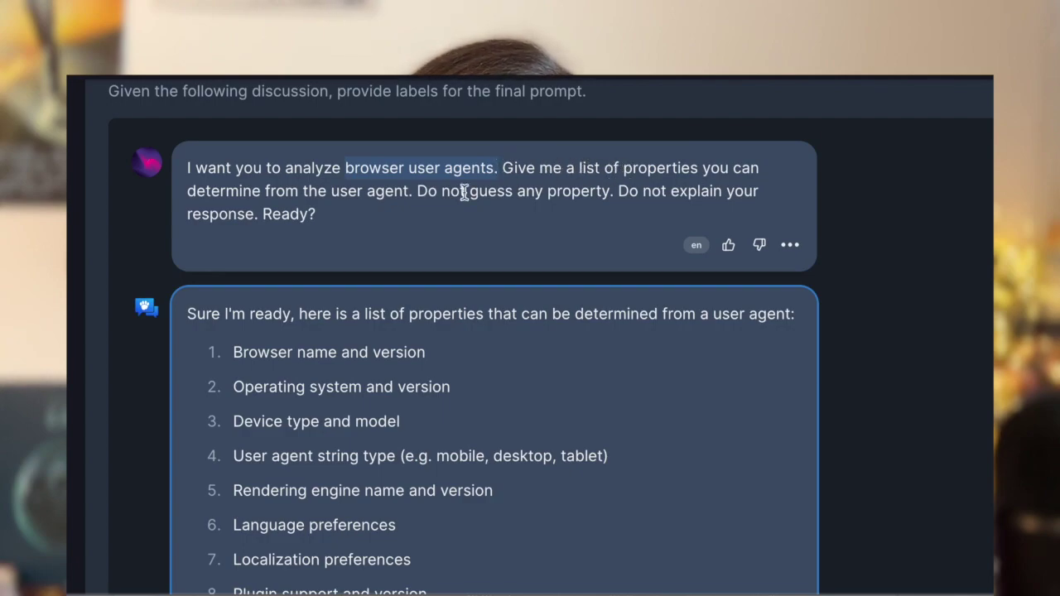
drag(299, 193, 365, 192)
scroll(370, 323, down, 1)
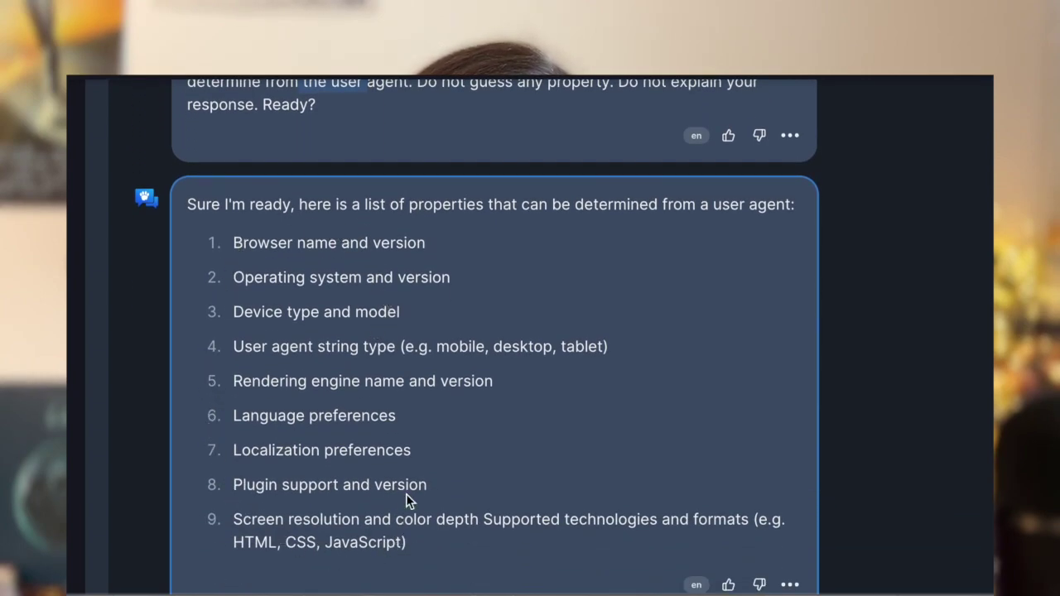
scroll(406, 494, down, 5)
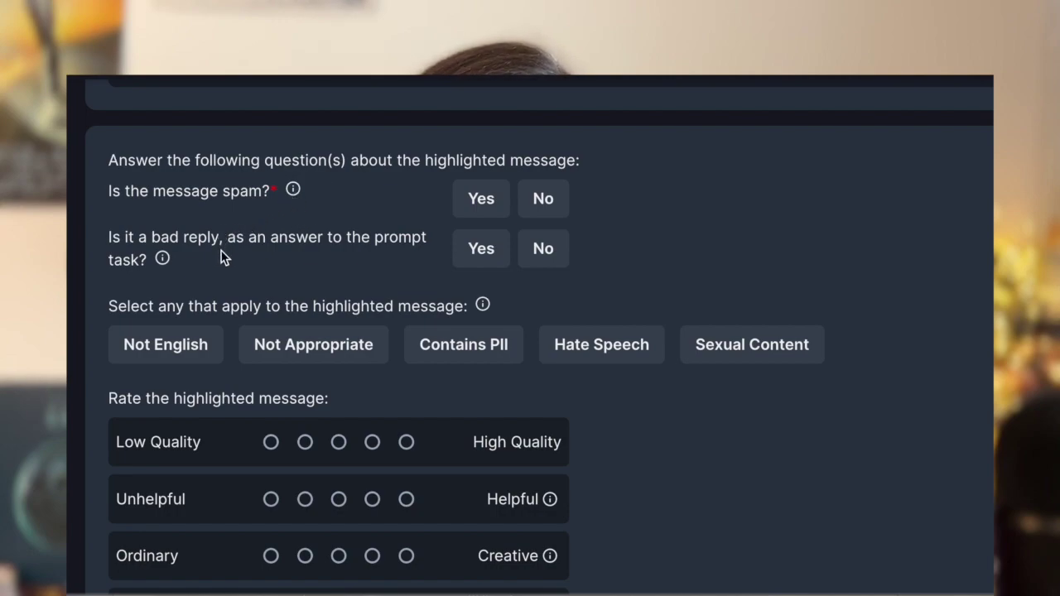
Scroll through the reply's spam, tag and rating questions, then back up to the reply itself.
scroll(222, 258, down, 1)
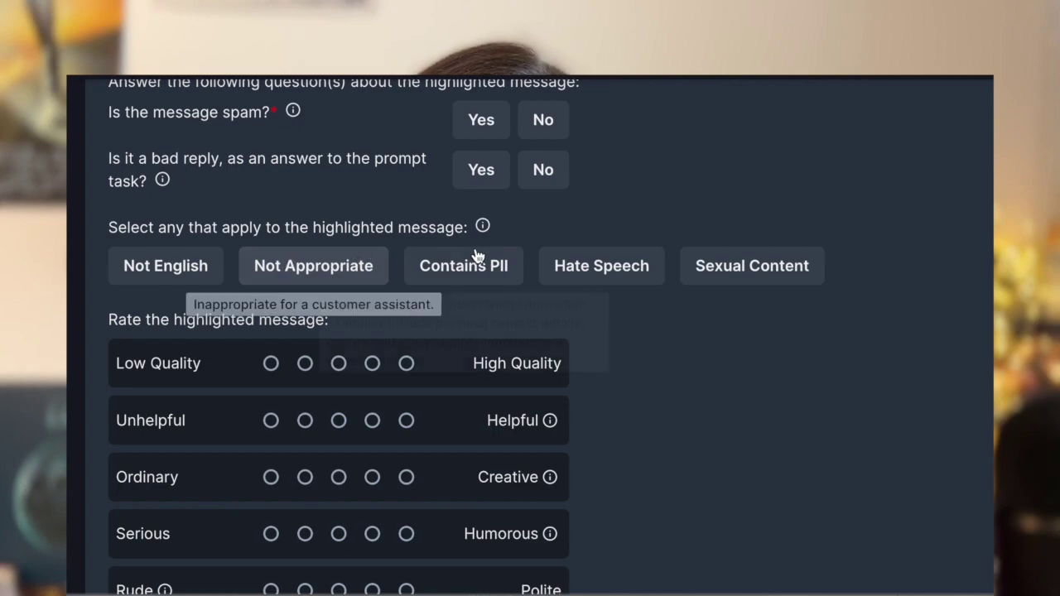
scroll(735, 322, down, 1)
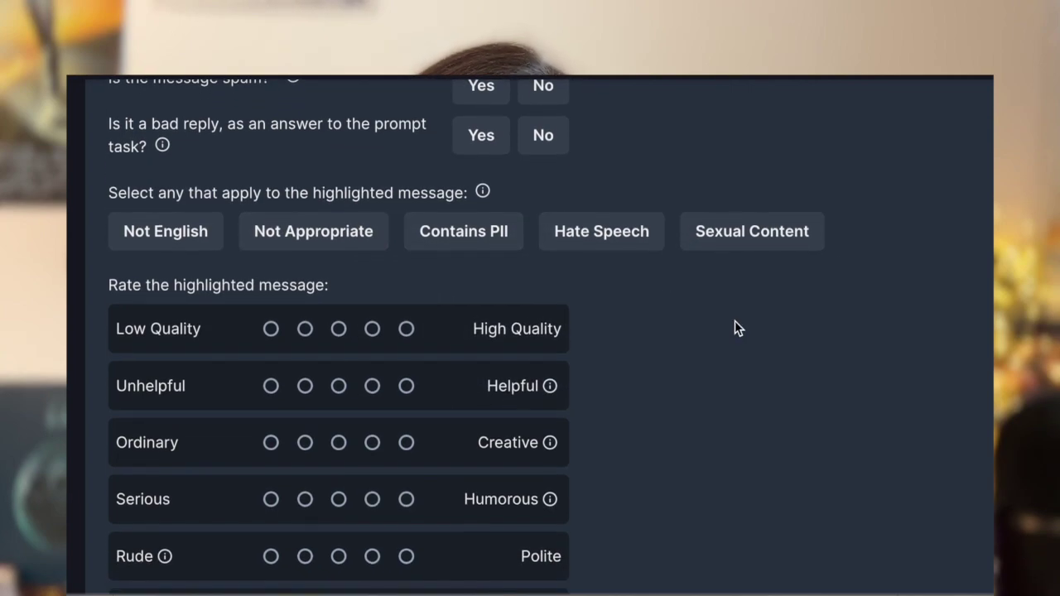
scroll(735, 329, down, 1)
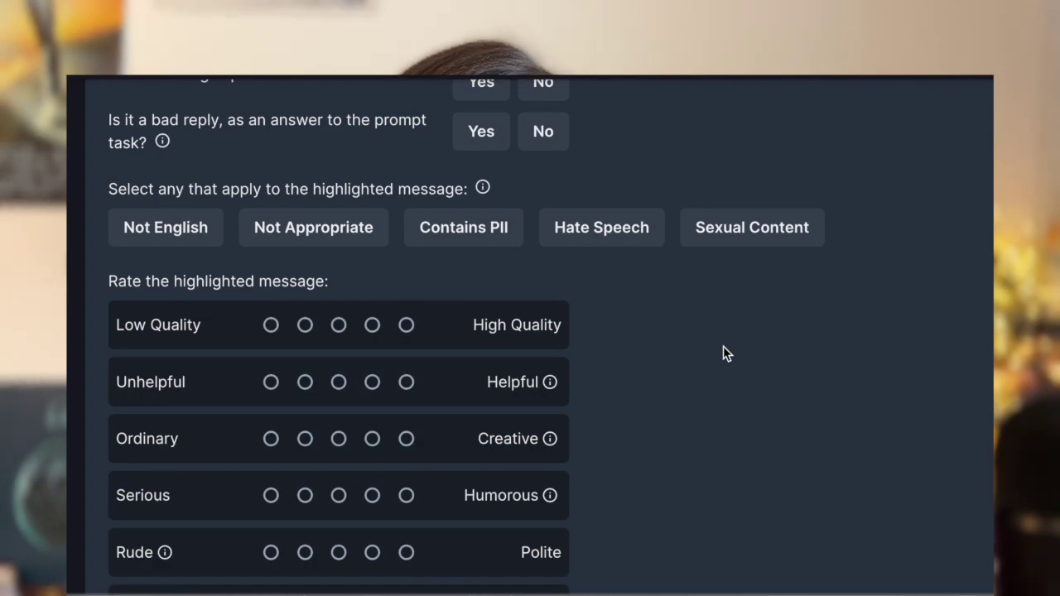
scroll(723, 353, down, 2)
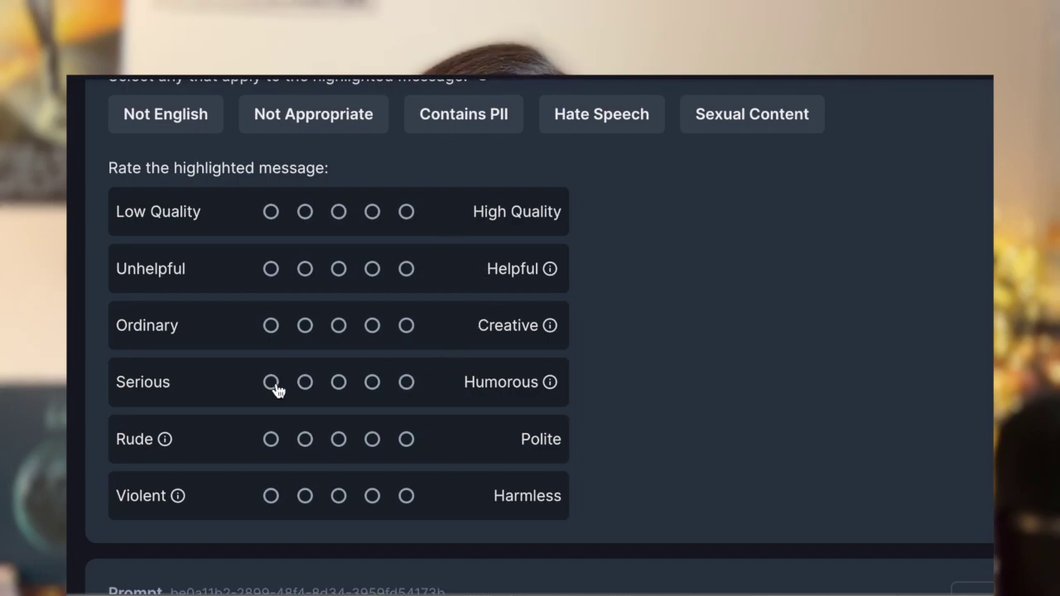
scroll(431, 422, down, 2)
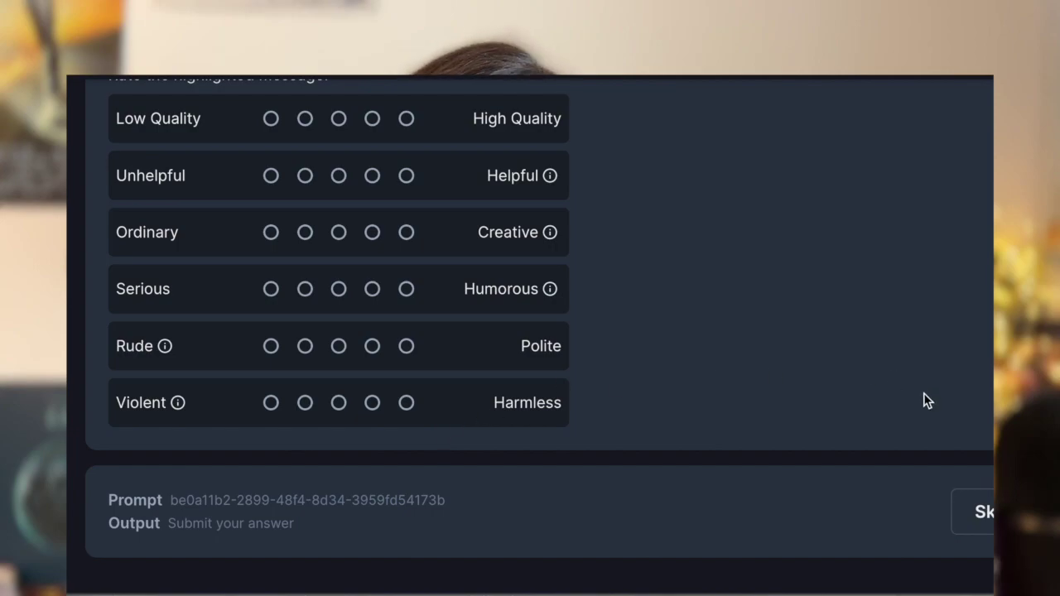
scroll(922, 414, up, 5)
scroll(922, 414, up, 10)
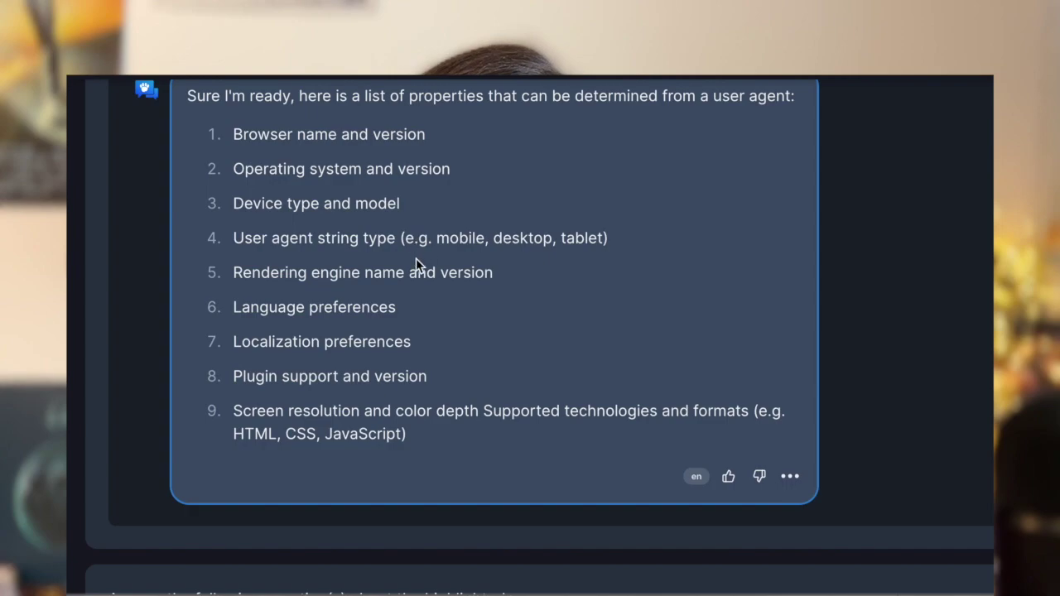
scroll(534, 362, down, 10)
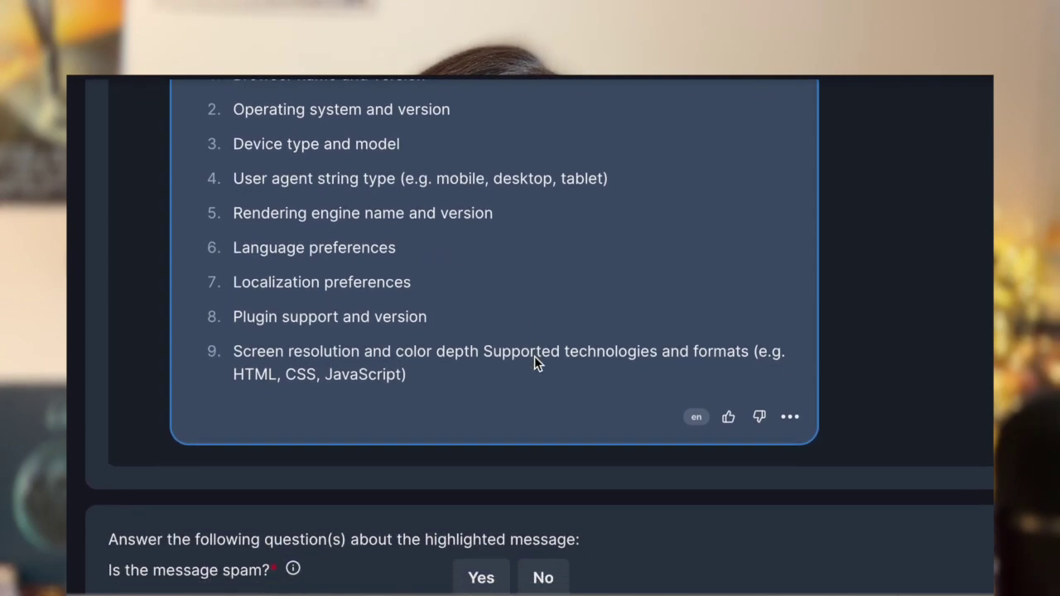
scroll(534, 362, down, 4)
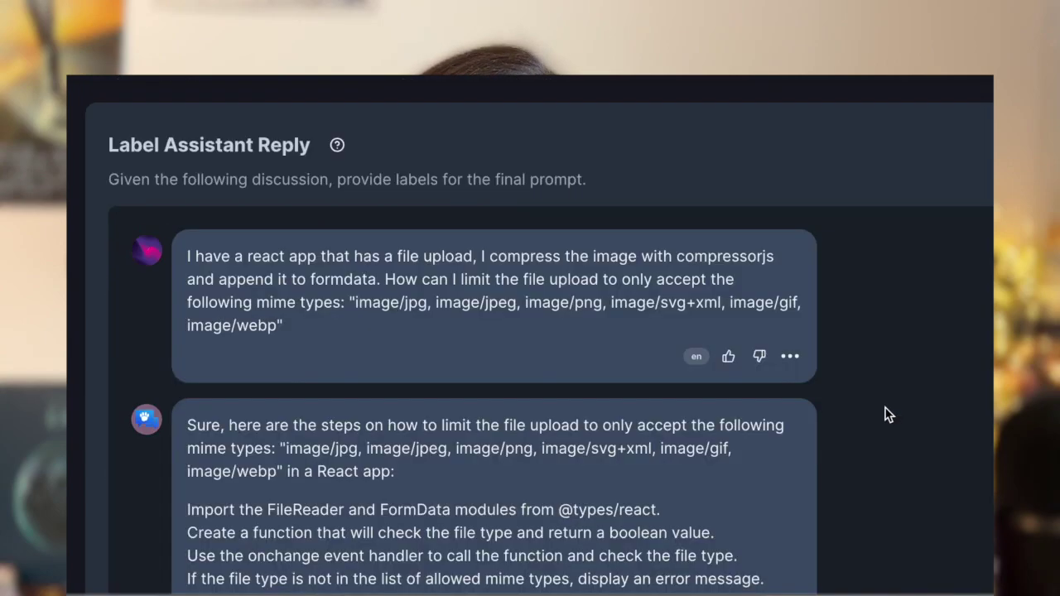
Start a Reply as Assistant task on the Hello World colors prompt and scroll to the Write reply box.
scroll(888, 414, down, 3)
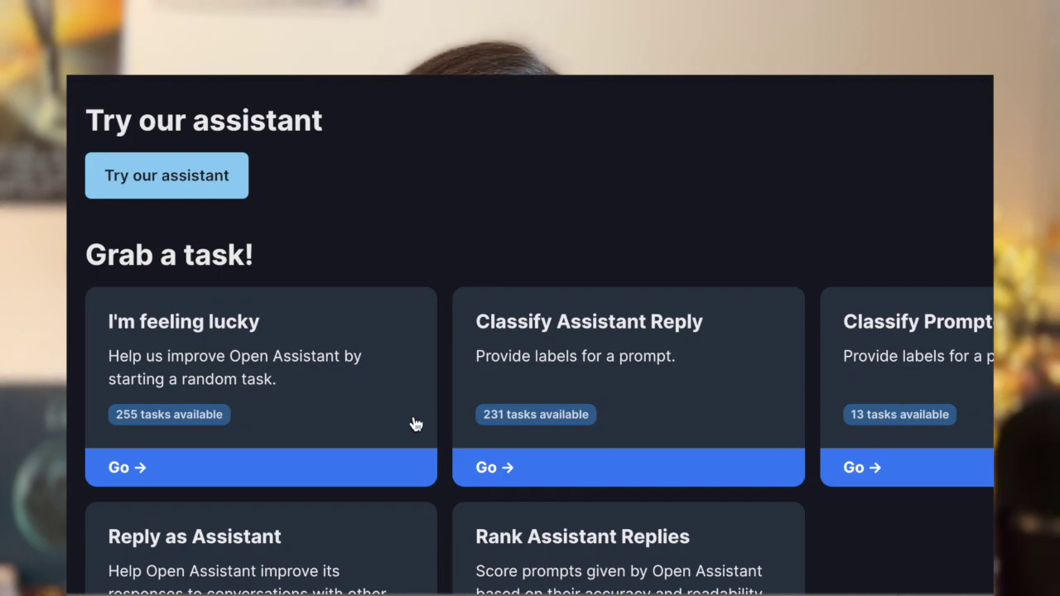
scroll(138, 476, down, 1)
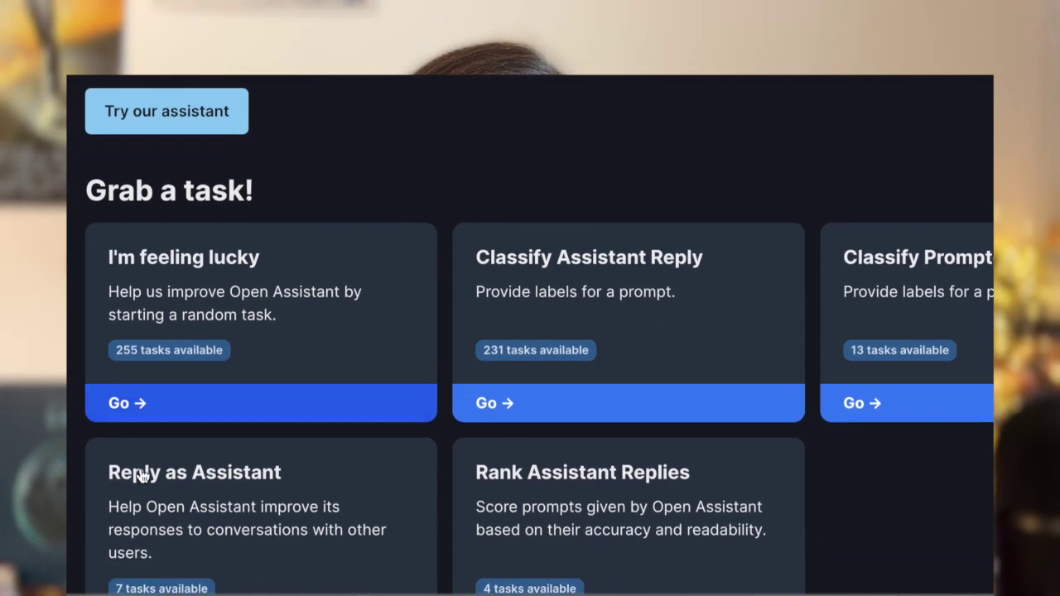
scroll(140, 563, down, 1)
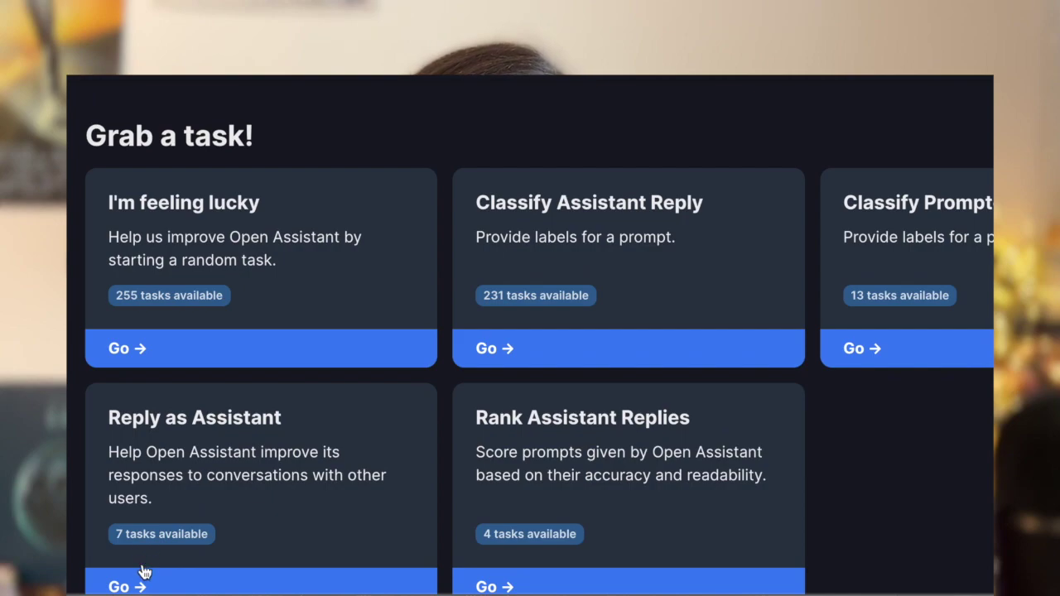
click(141, 577)
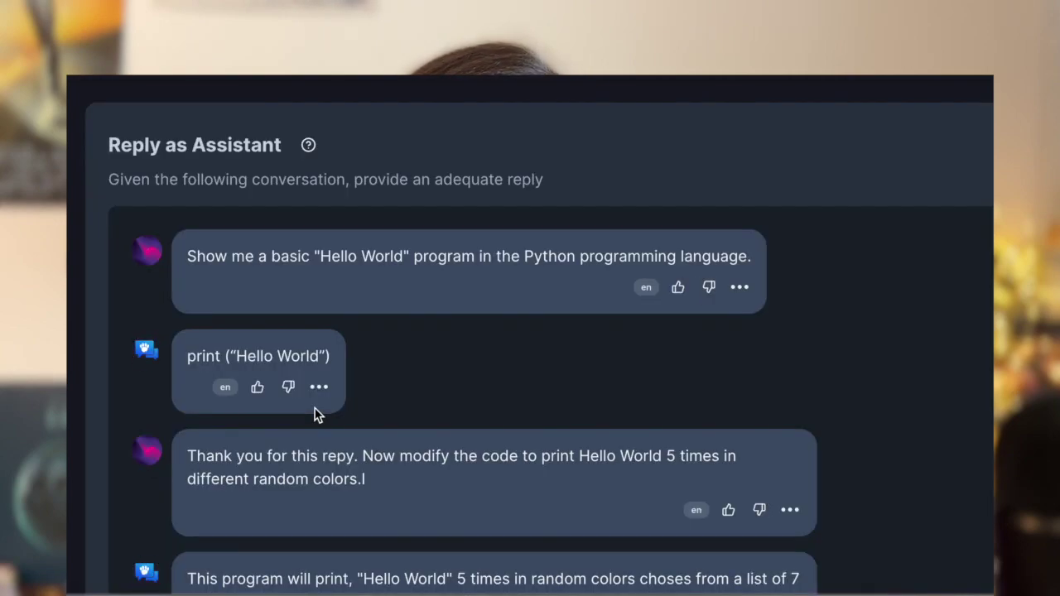
scroll(315, 414, down, 1)
scroll(315, 414, down, 8)
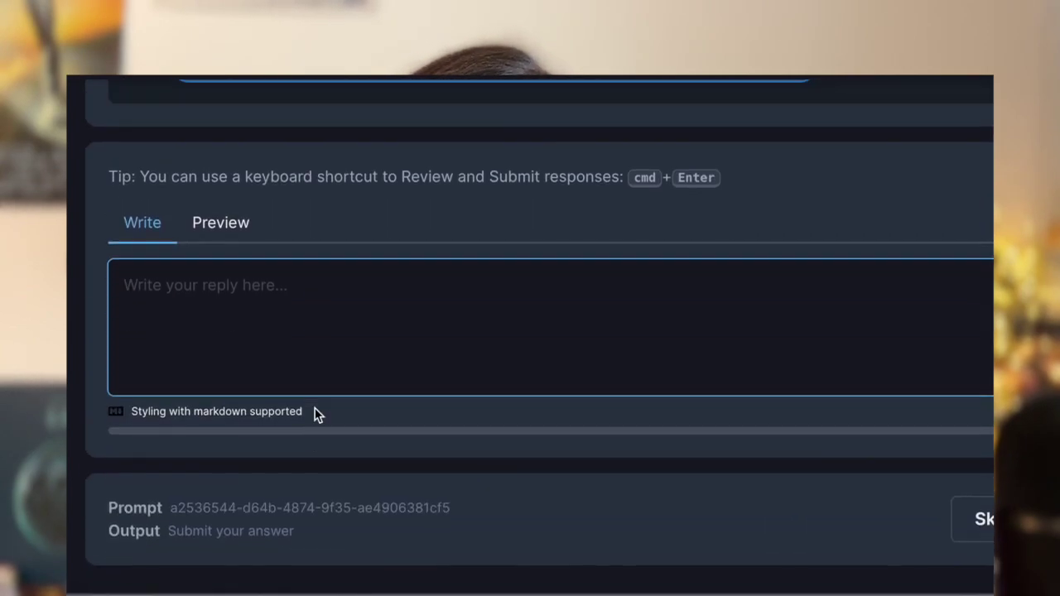
scroll(315, 414, up, 5)
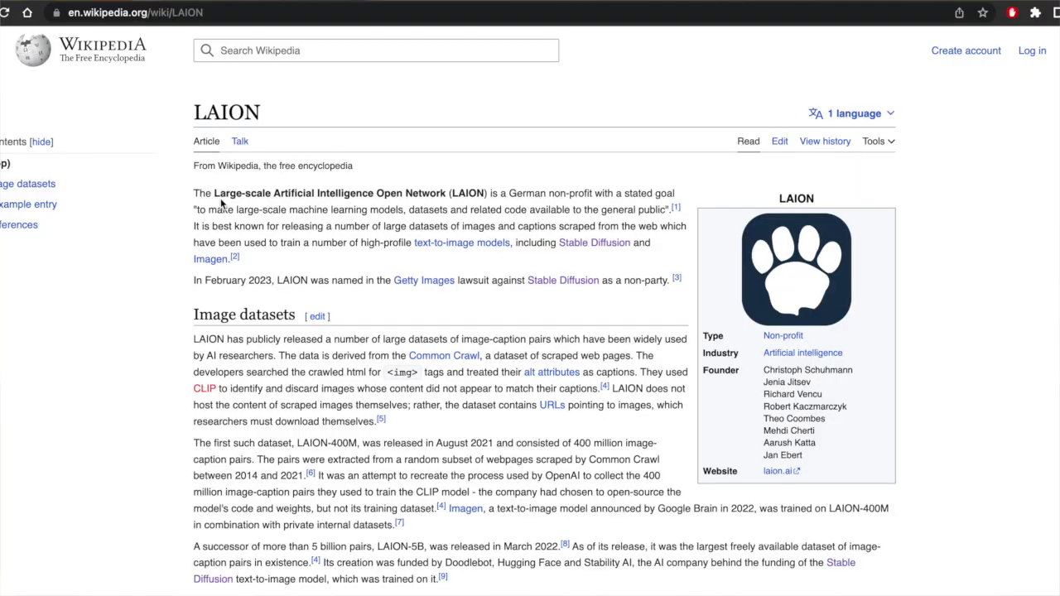
Select 'Large-scale Artificial Intelligence' in the LAION article's opening sentence.
drag(214, 195, 377, 195)
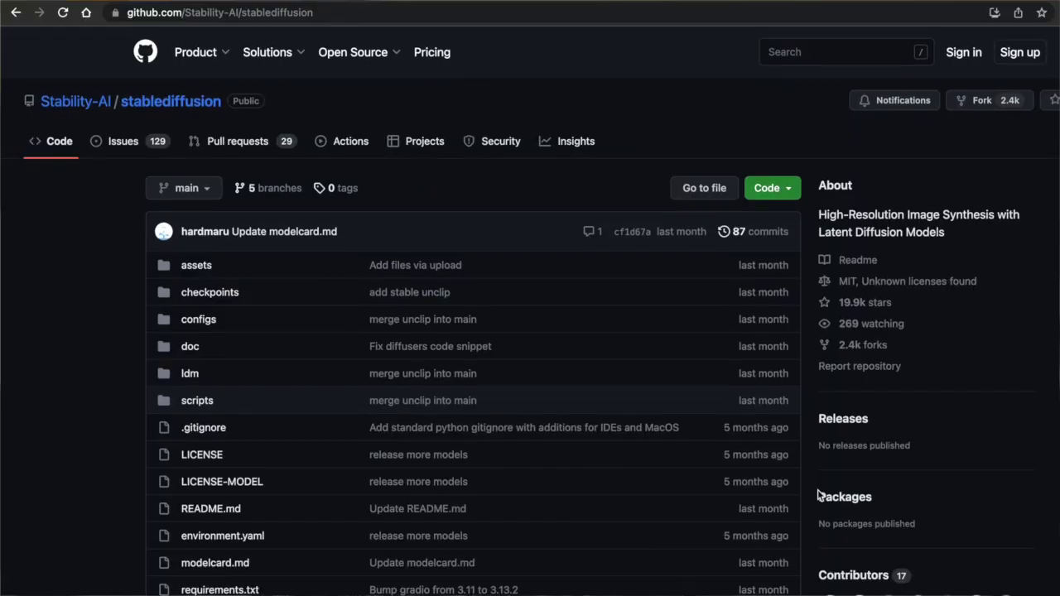
Scroll the stablediffusion README down to the Stable Diffusion Version 2 example image grid.
scroll(818, 496, down, 7)
scroll(818, 495, down, 3)
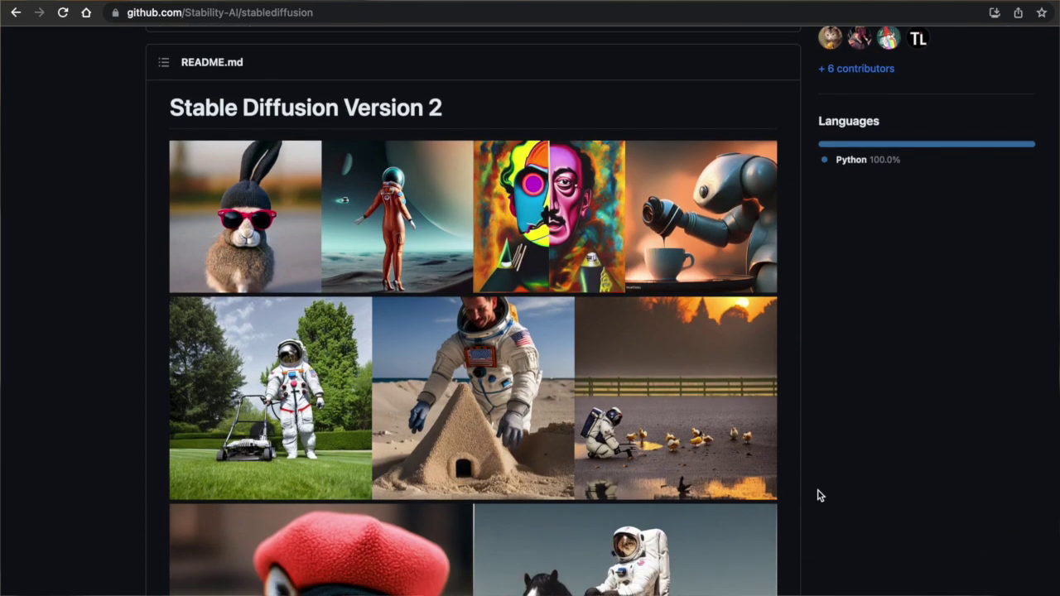
scroll(818, 496, down, 5)
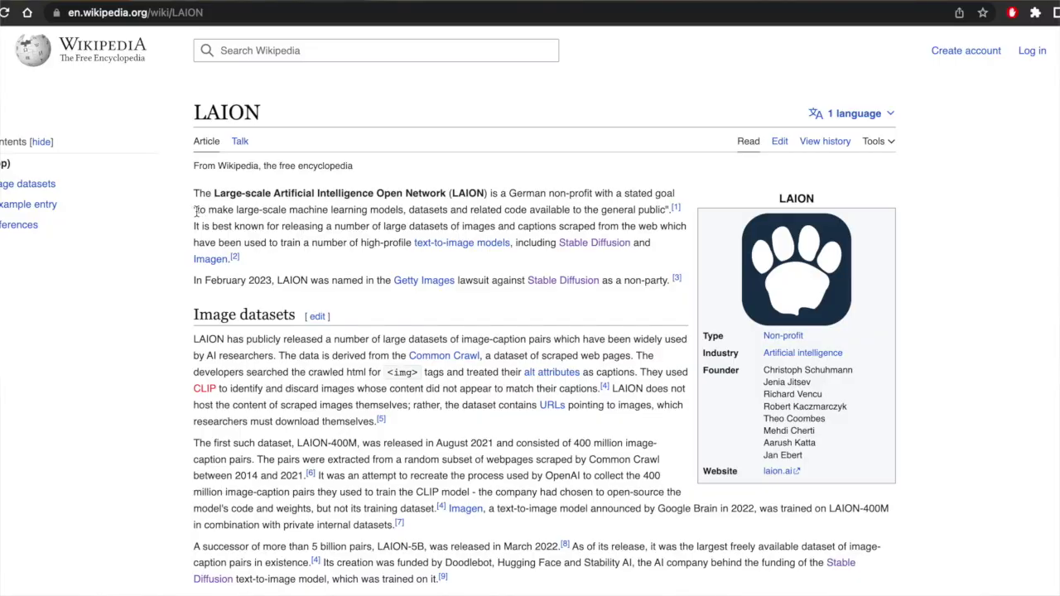
Highlight the LAION article's goal sentence about releasing large-scale ML models, datasets and code publicly.
drag(197, 211, 326, 214)
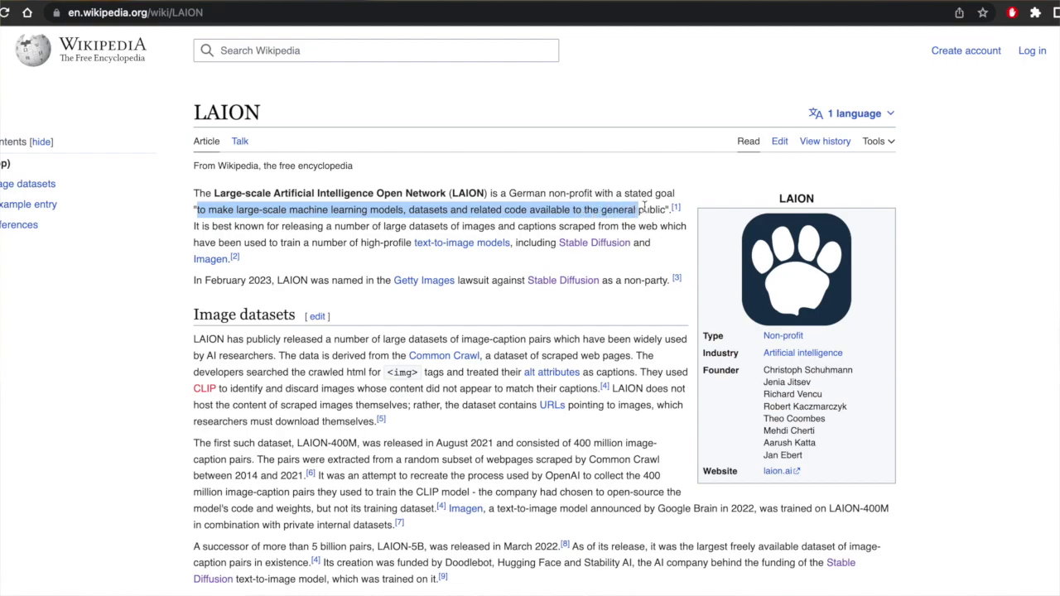
drag(644, 206, 669, 207)
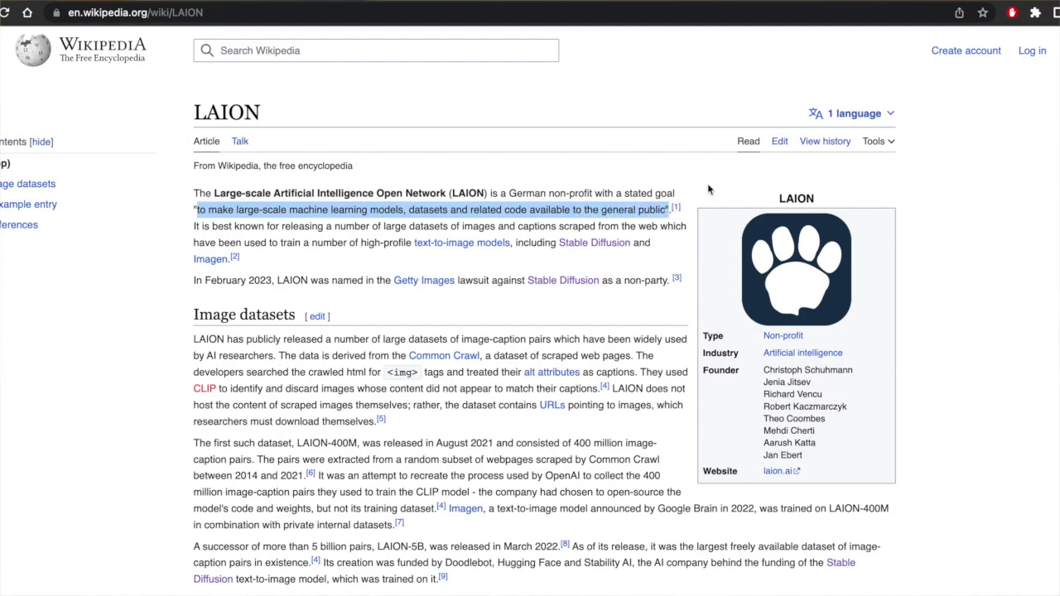